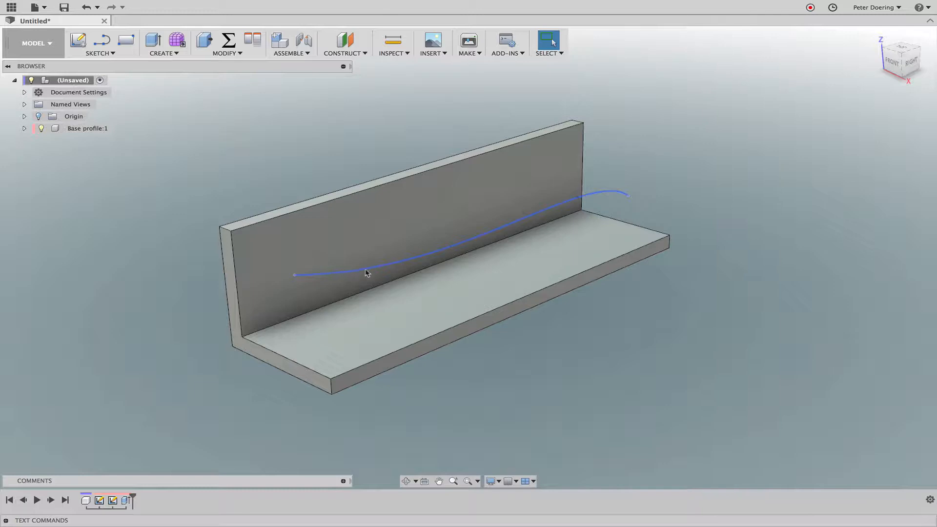
pyautogui.keyDown('shift'); pyautogui.moveTo(680, 324); pyautogui.dragTo(627, 285, button='middle'); pyautogui.keyUp('shift')
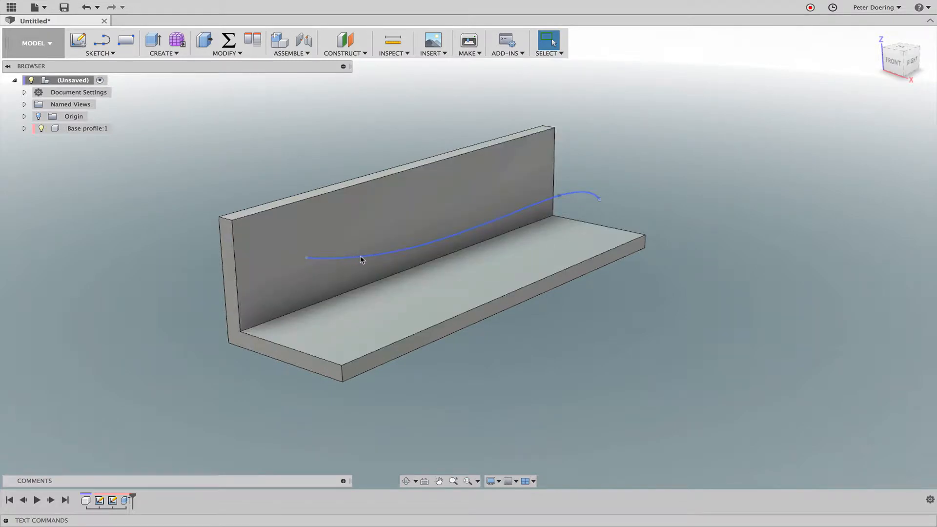
pyautogui.moveTo(239, 167); pyautogui.dragTo(239, 171, button='middle')
pyautogui.moveTo(317, 171)
pyautogui.keyDown('shift'); pyautogui.mouseDown(button='middle')
pyautogui.moveTo(324, 173)
pyautogui.moveTo(314, 166)
pyautogui.moveTo(316, 176)
pyautogui.mouseUp(button='middle'); pyautogui.keyUp('shift')
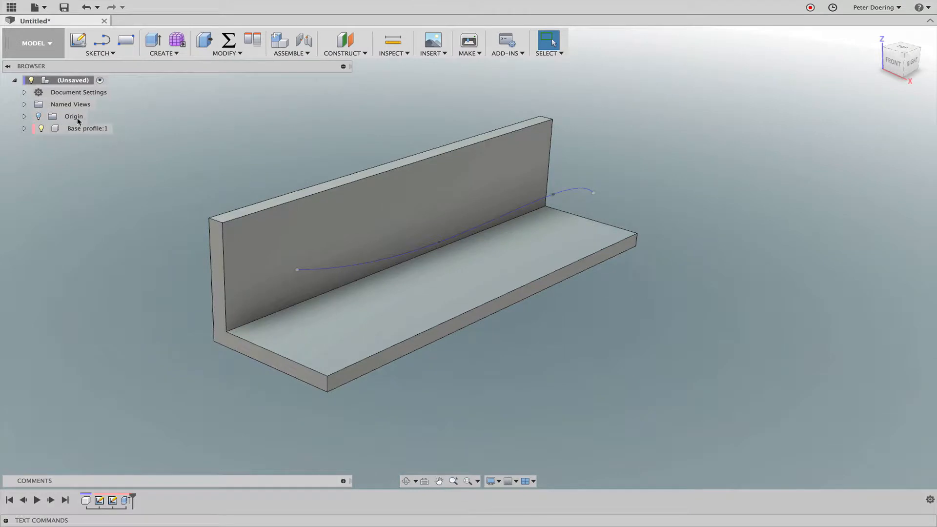
# Create a sketch on the upper face of the horizontal flange and project the face's short front edge into it
pyautogui.click(78, 40)
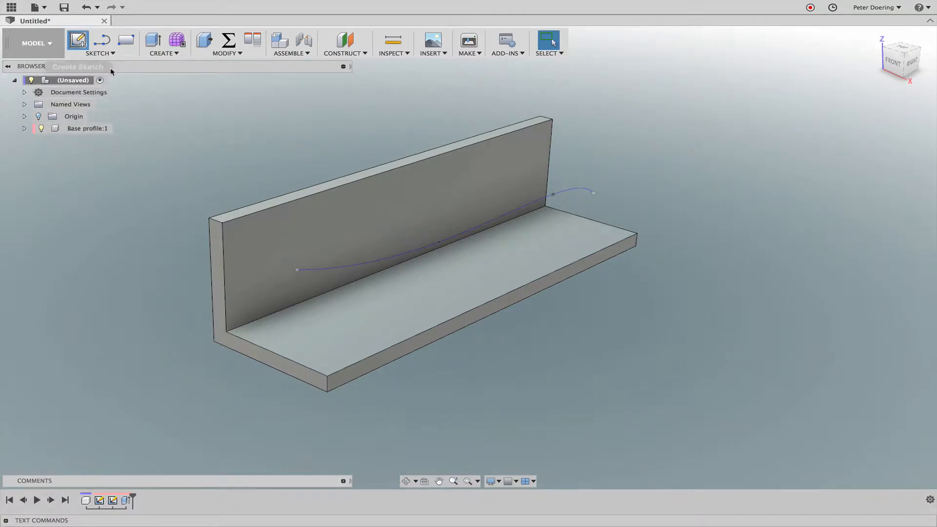
pyautogui.click(332, 280)
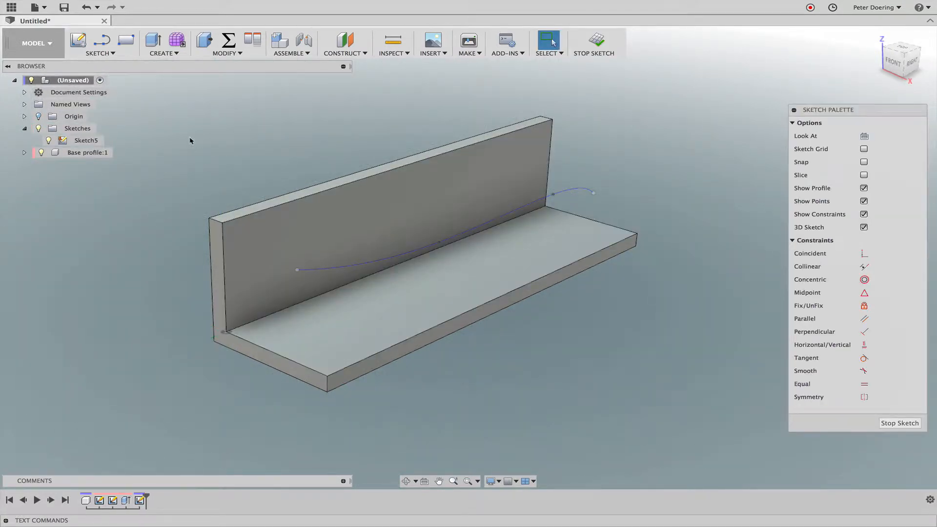
pyautogui.click(100, 52)
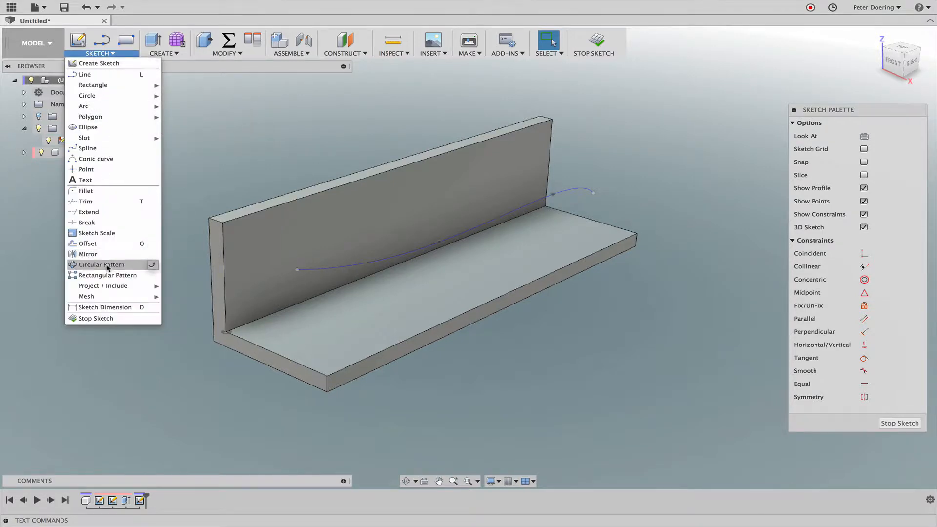
pyautogui.moveTo(113, 286)
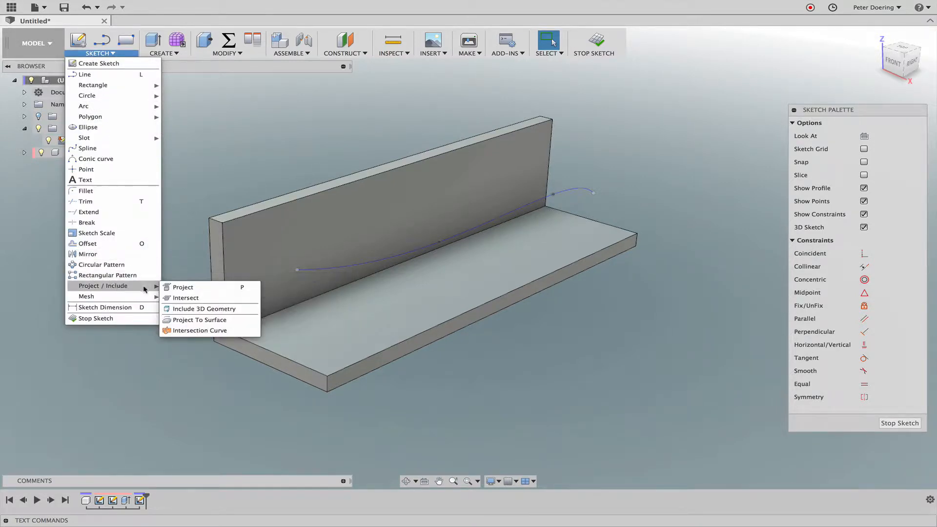
pyautogui.click(180, 287)
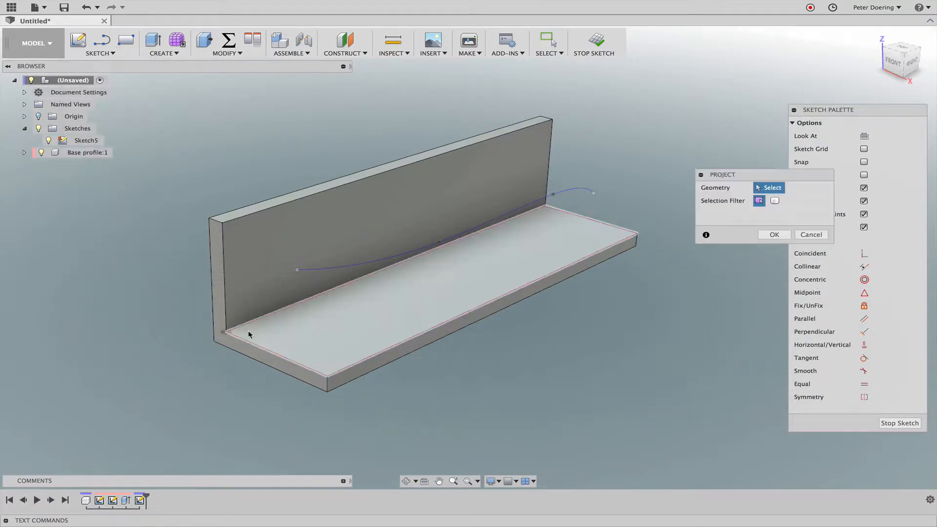
pyautogui.click(304, 365)
pyautogui.click(774, 235)
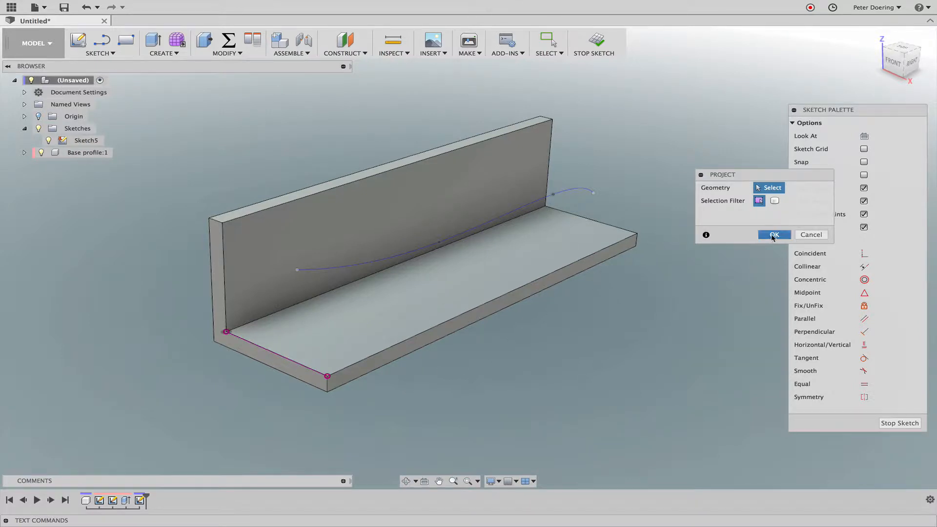
# Start a rectangular pattern of the projected edge along the length of the flange with a spacing of -35 mm
pyautogui.click(108, 54)
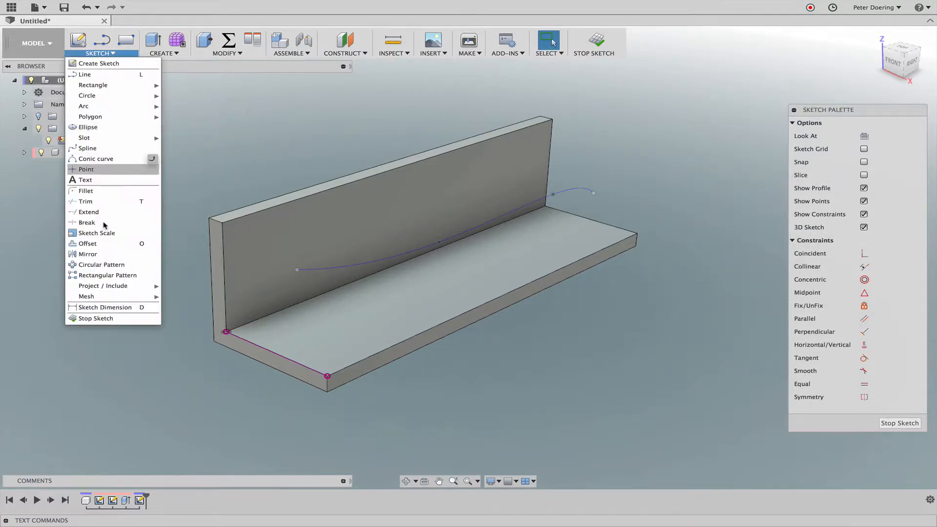
pyautogui.click(107, 275)
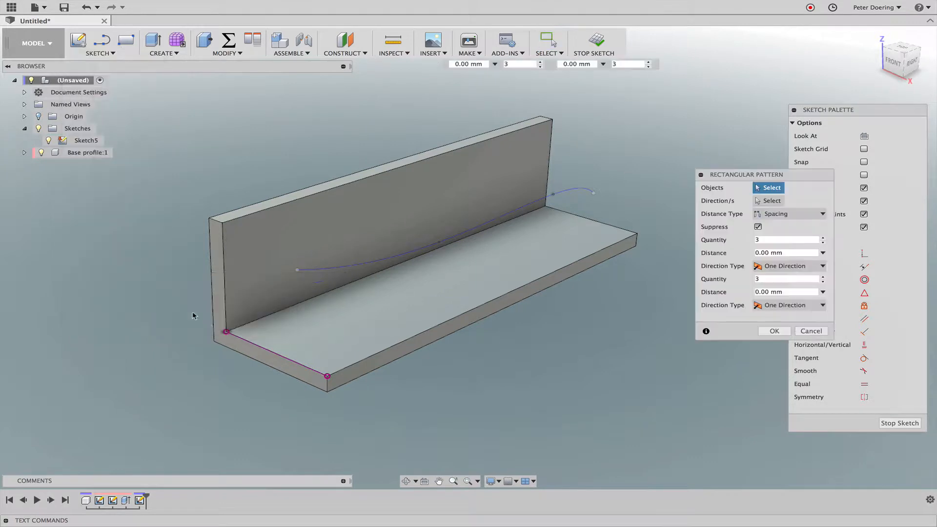
pyautogui.click(266, 350)
pyautogui.moveTo(266, 349); pyautogui.dragTo(347, 322)
pyautogui.press('Tab')
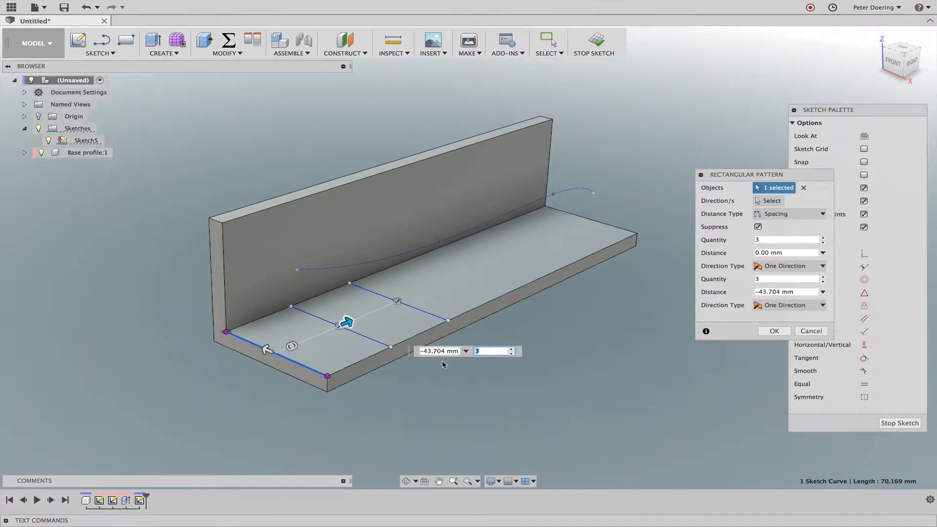
pyautogui.press('Tab')
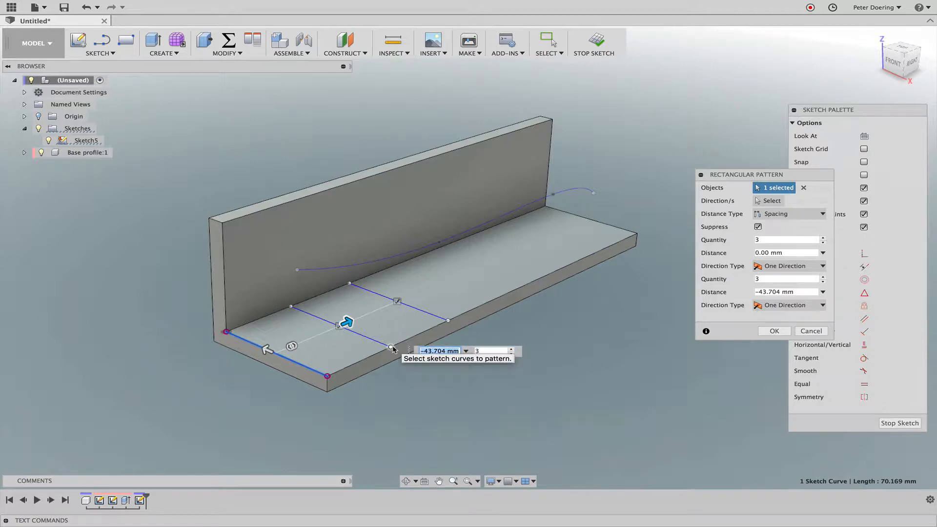
pyautogui.write('35')
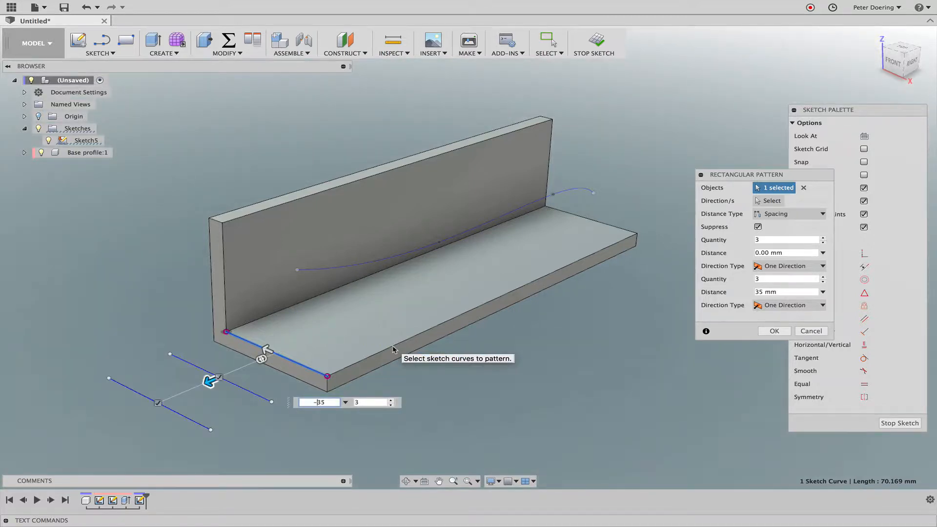
pyautogui.write('-')
# Set the lengthwise pattern quantity to 7, apply the pattern and finish the sketch
pyautogui.press('Tab')
pyautogui.click(498, 354)
pyautogui.click(499, 354)
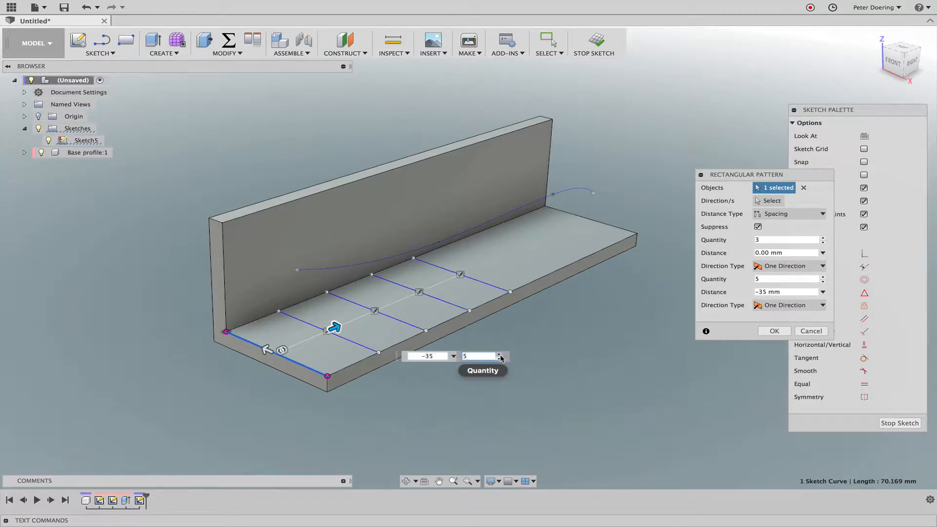
pyautogui.click(499, 353)
pyautogui.click(499, 354)
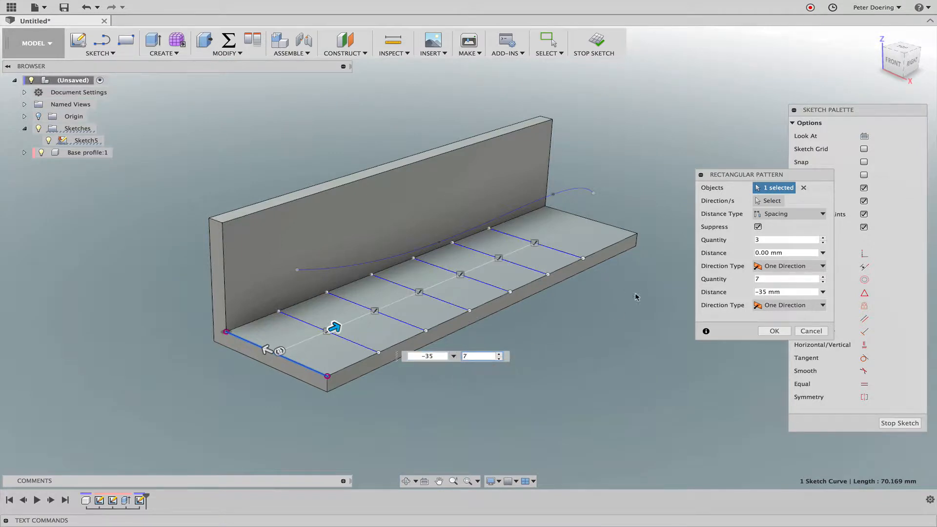
pyautogui.click(773, 332)
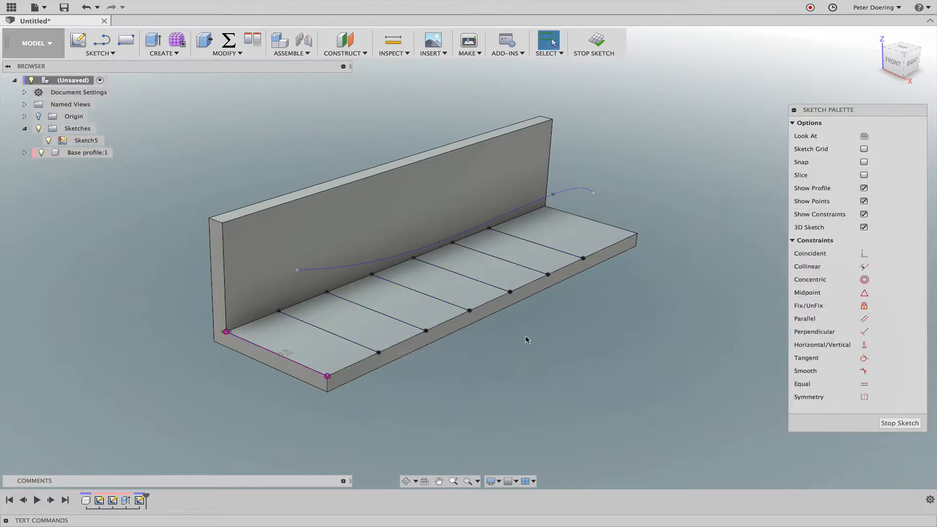
pyautogui.click(899, 423)
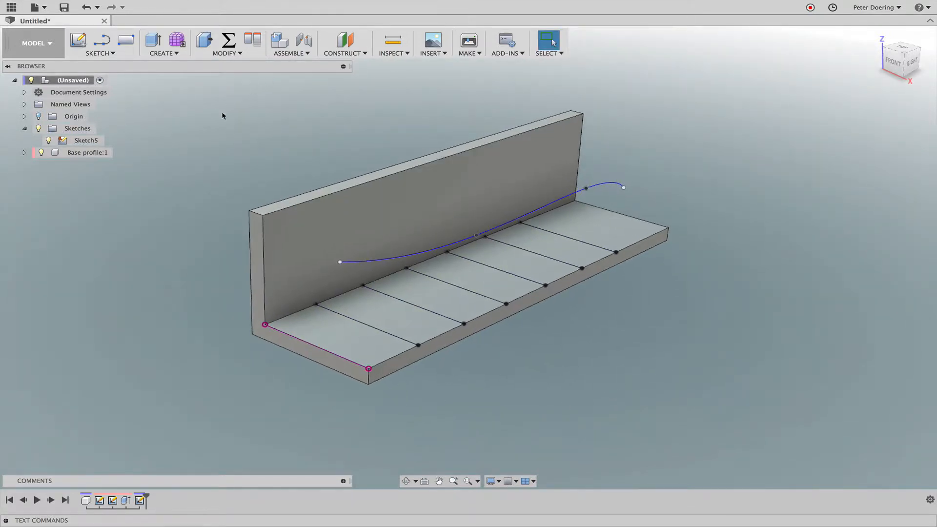
# Collapse the sketches folder and create a new component under the top-level assembly
pyautogui.click(25, 129)
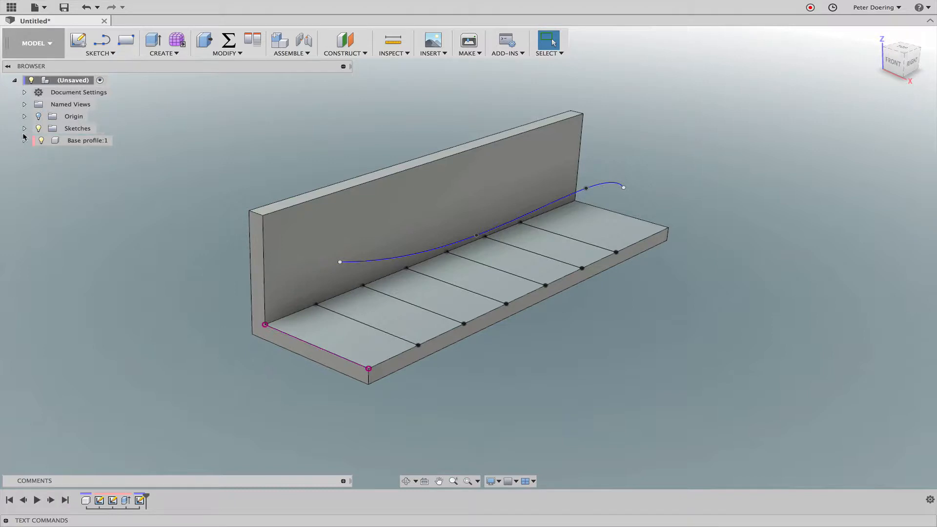
pyautogui.rightClick(73, 81)
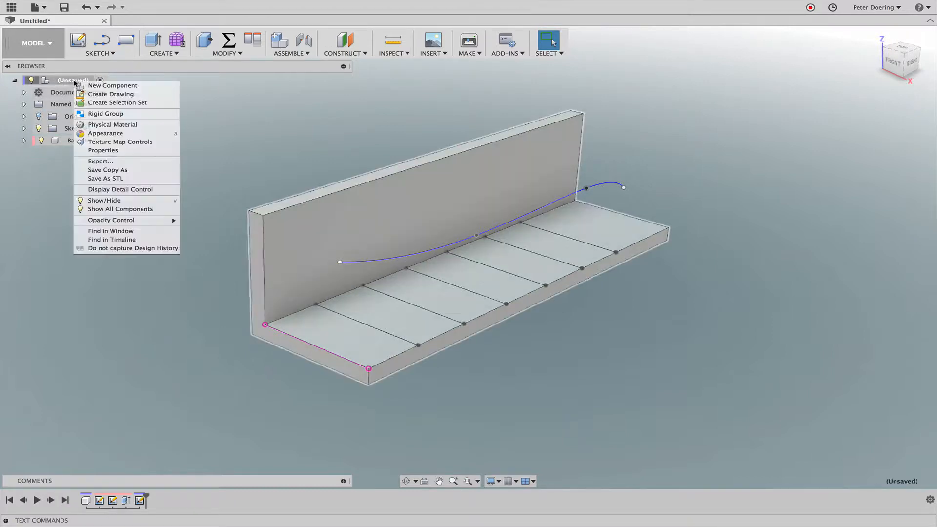
pyautogui.click(104, 86)
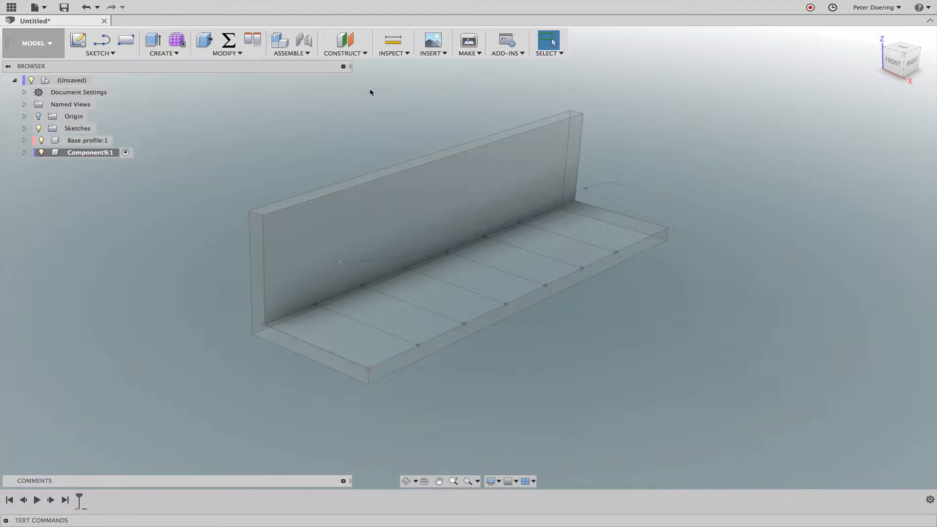
pyautogui.click(358, 57)
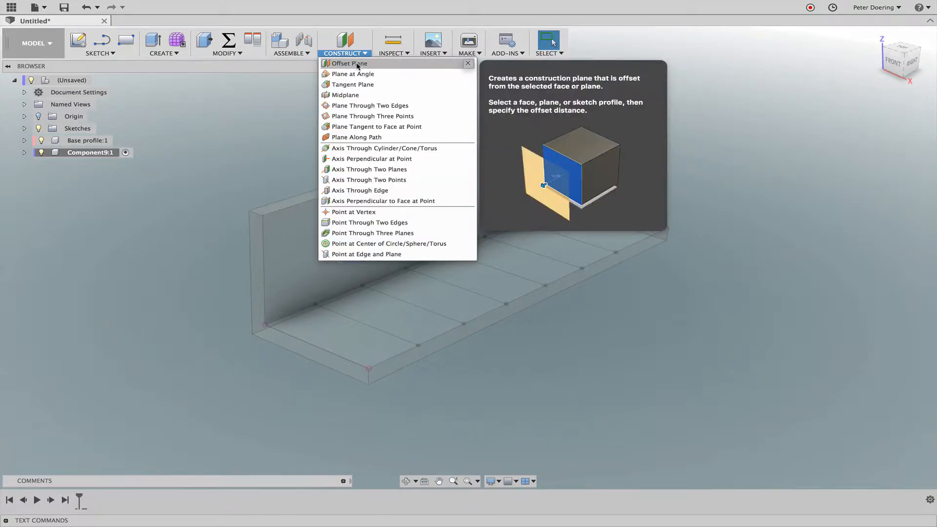
pyautogui.click(358, 64)
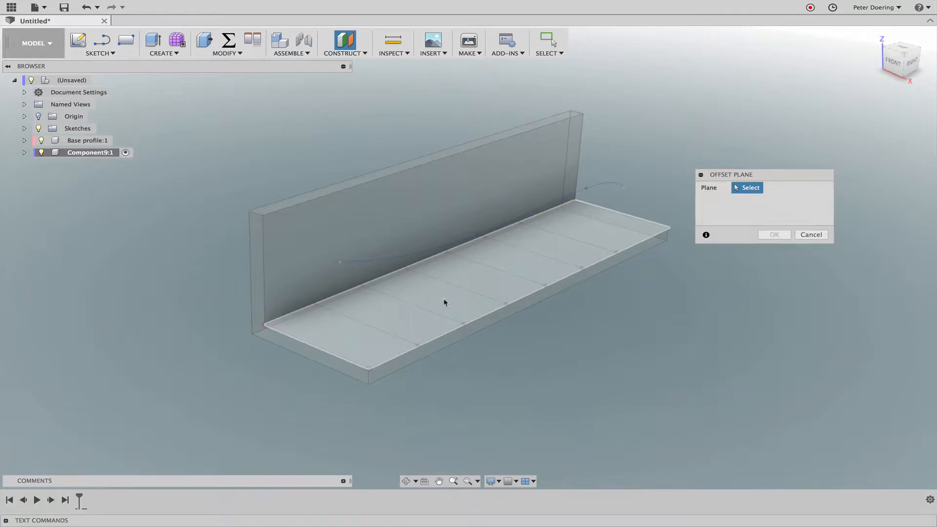
pyautogui.click(811, 234)
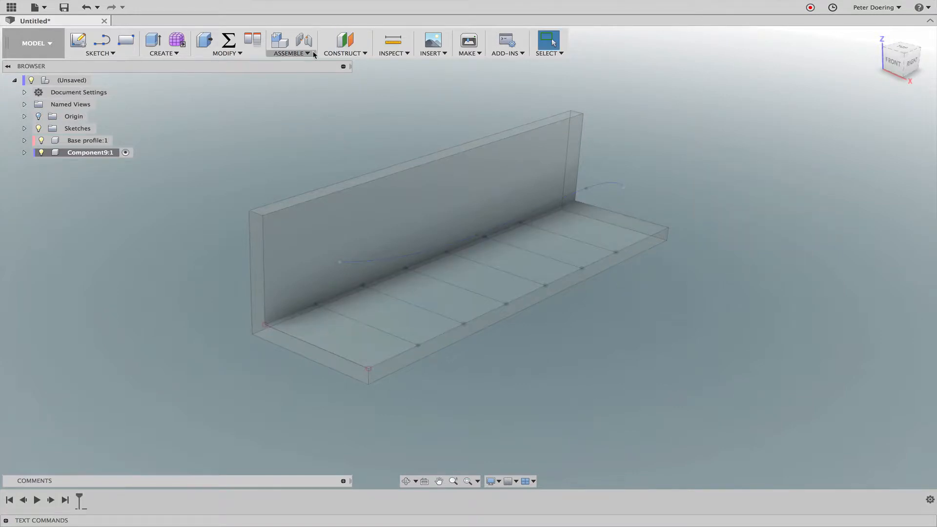
# Construct a plane at a 90° angle through the projected front edge line in the new component
pyautogui.click(343, 57)
pyautogui.click(359, 74)
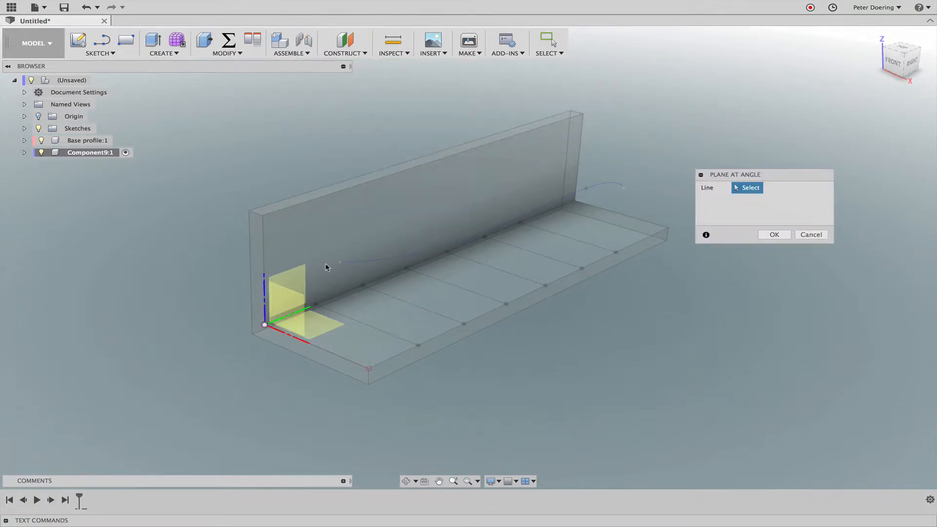
pyautogui.click(329, 354)
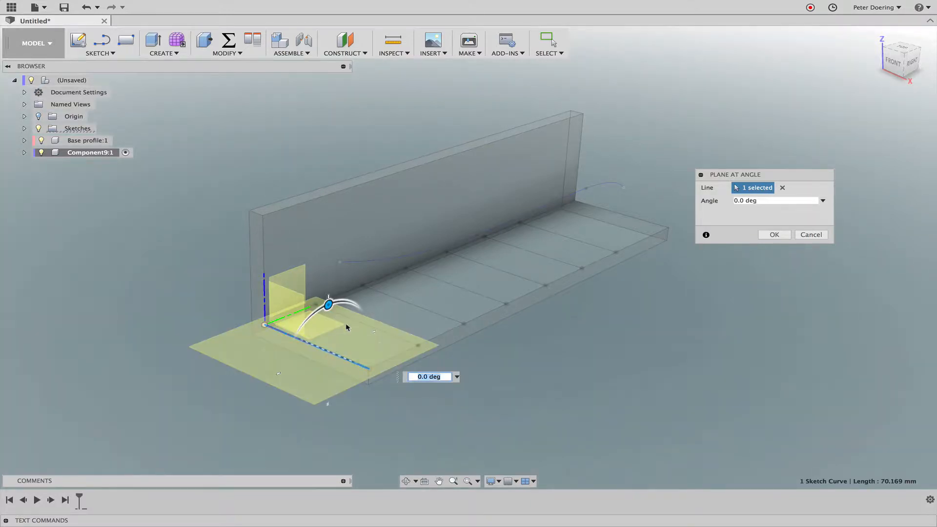
pyautogui.write('90')
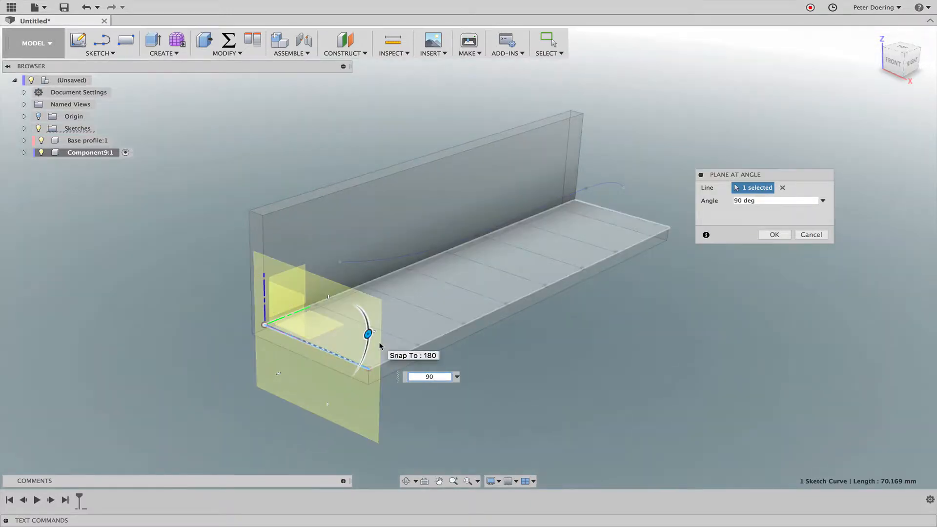
pyautogui.press('Return')
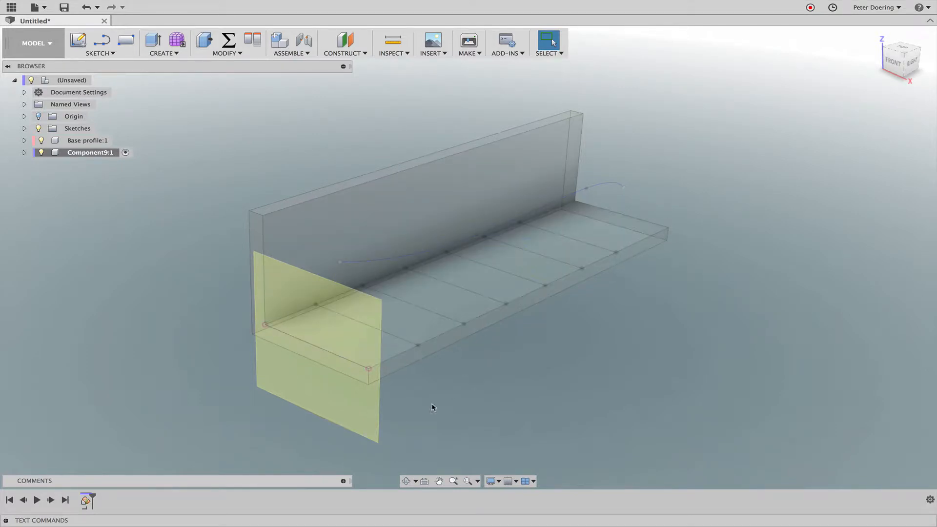
# Create another component under the top-level assembly and construct a 90° angled plane in it through the first patterned line behind the front edge
pyautogui.moveTo(179, 213); pyautogui.dragTo(200, 188, button='middle')
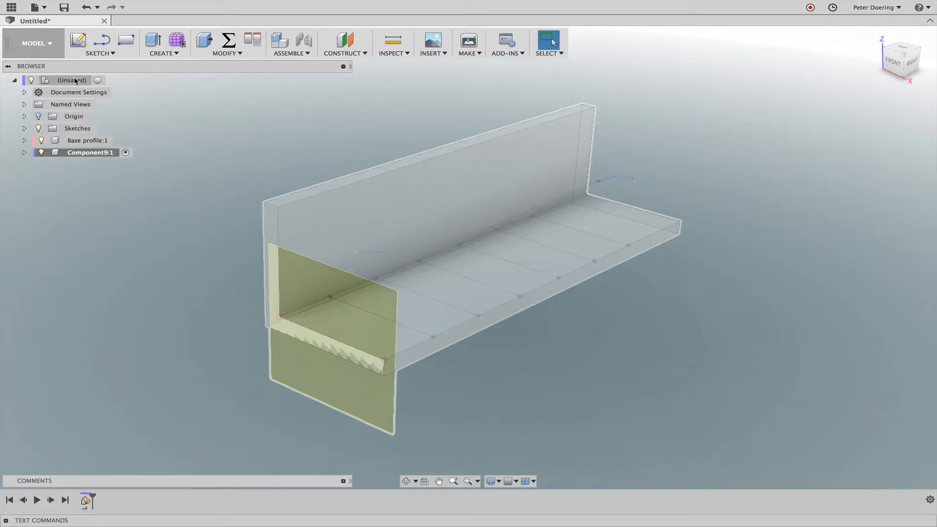
pyautogui.rightClick(59, 80)
pyautogui.click(156, 104)
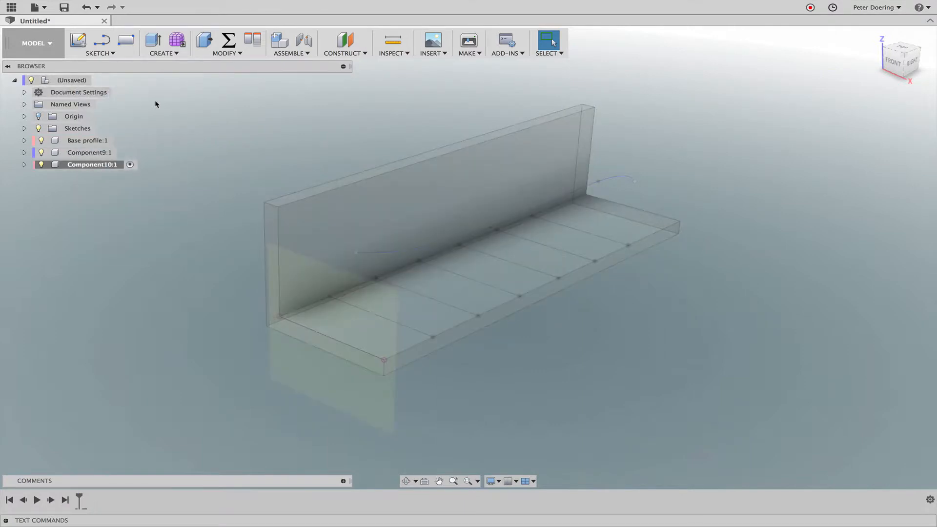
pyautogui.click(353, 55)
pyautogui.click(357, 77)
pyautogui.click(416, 330)
pyautogui.write('90')
pyautogui.press('Return')
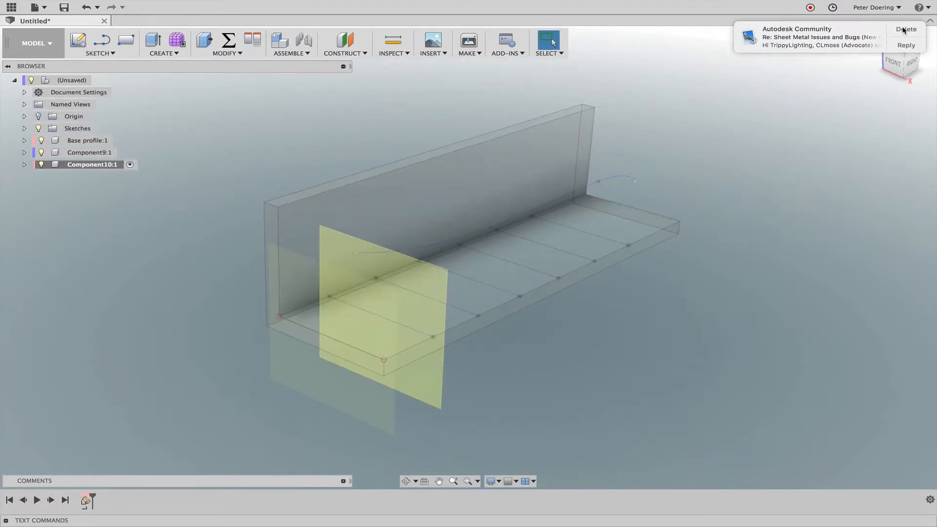
# Hide Component9 and Component10, and create a third new component under the top-level assembly
pyautogui.click(903, 30)
pyautogui.click(41, 165)
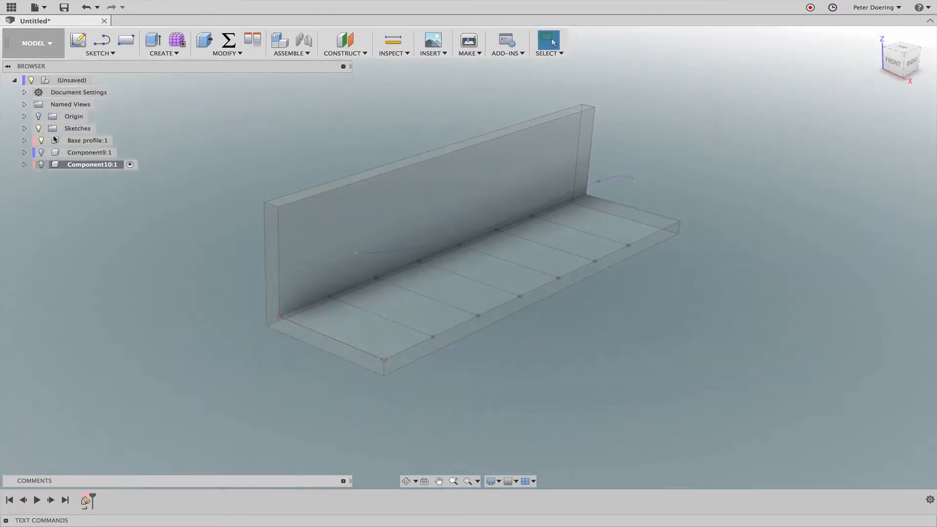
pyautogui.rightClick(58, 80)
pyautogui.click(118, 98)
pyautogui.click(350, 55)
pyautogui.click(357, 77)
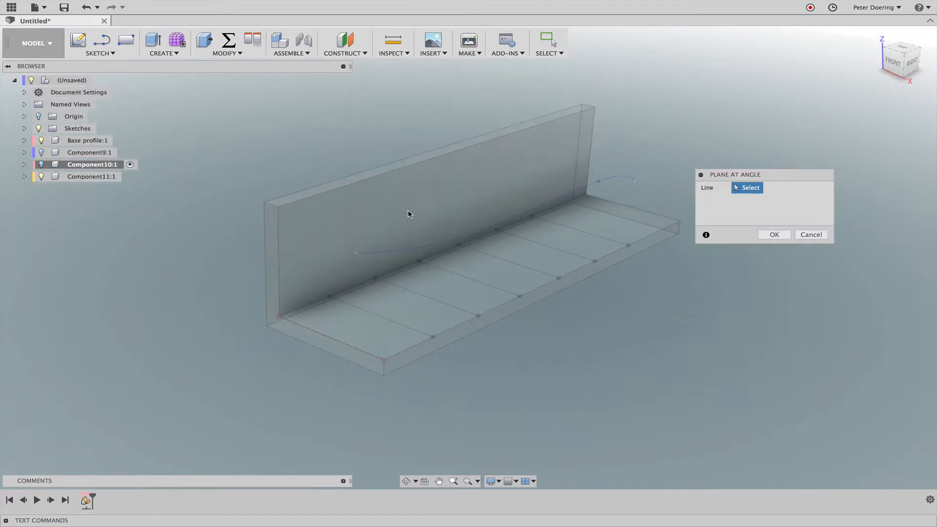
pyautogui.click(429, 301)
pyautogui.press('Return')
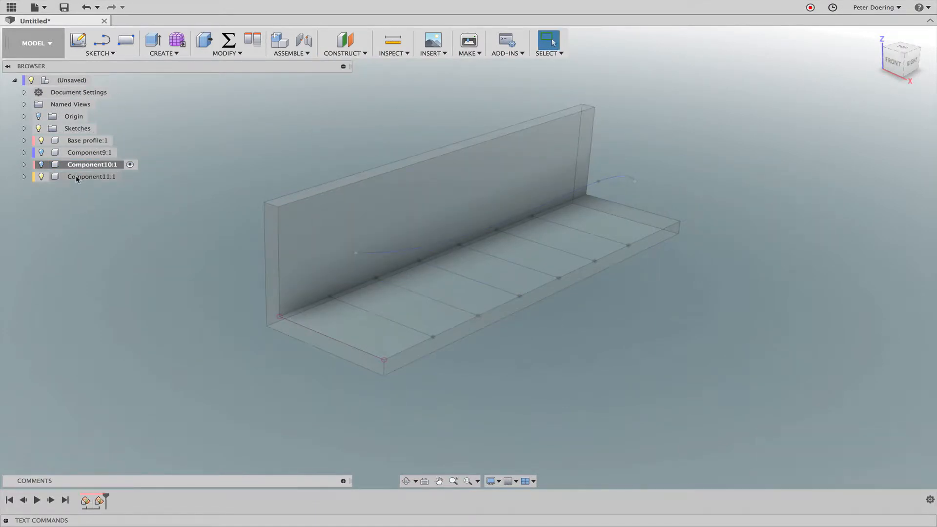
pyautogui.click(86, 7)
pyautogui.click(24, 164)
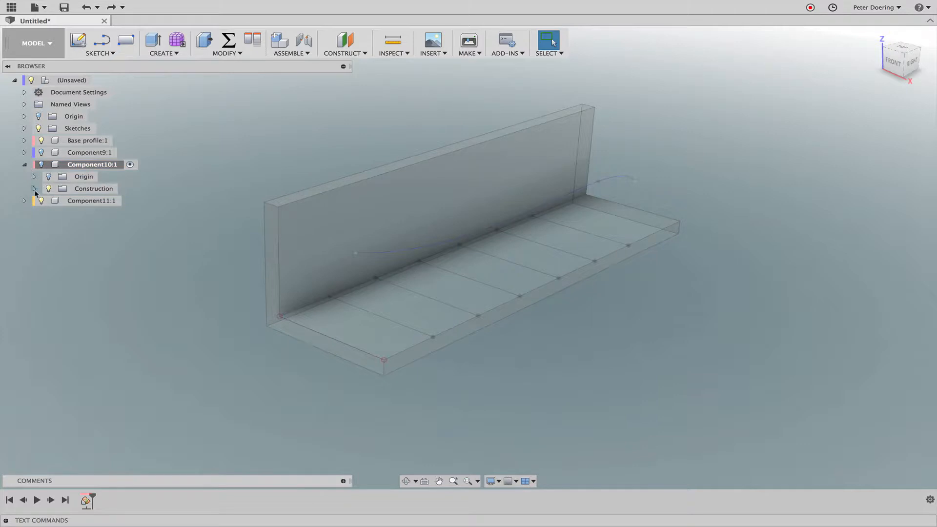
pyautogui.click(25, 164)
# Activate the new third component and construct a perpendicular Plane at Angle through the second patterned line behind the front edge
pyautogui.click(129, 176)
pyautogui.click(350, 54)
pyautogui.click(362, 77)
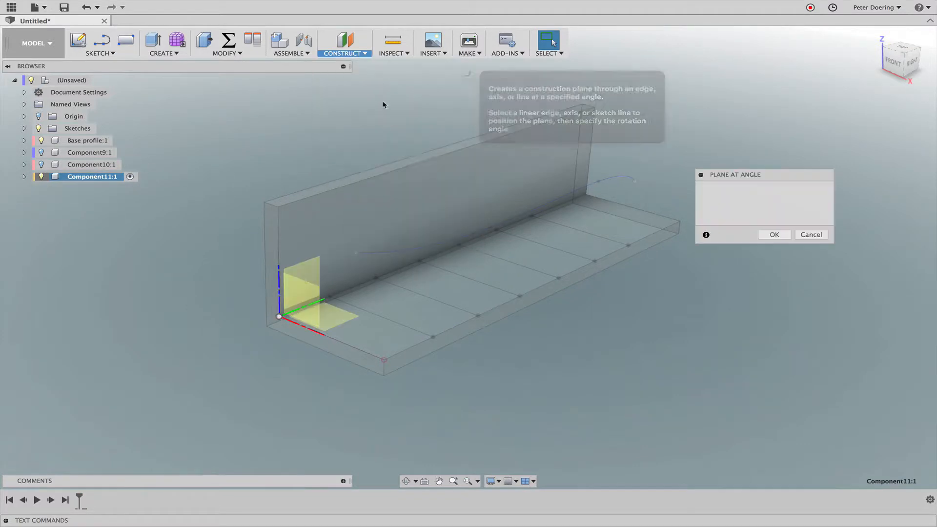
pyautogui.click(429, 304)
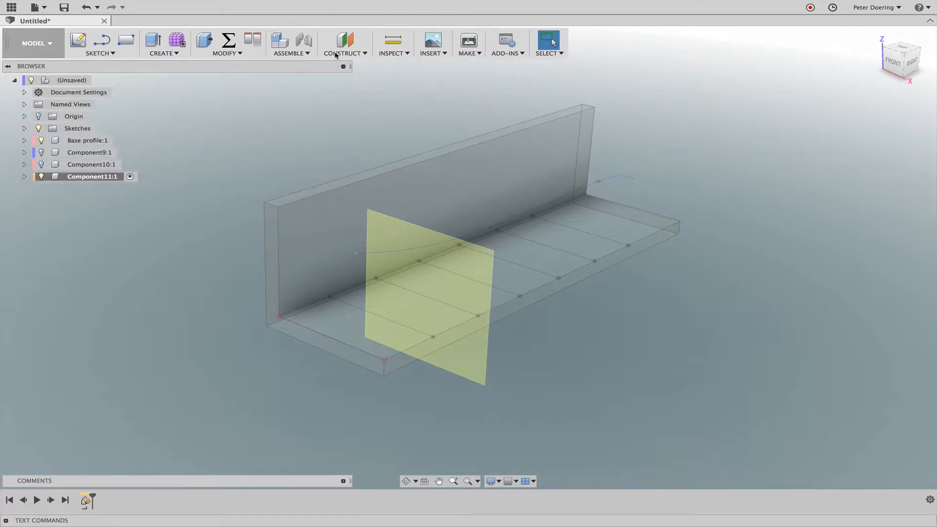
# Create a component under the top-level assembly and construct a plane at 90° in it through the third patterned line
pyautogui.rightClick(85, 80)
pyautogui.click(115, 92)
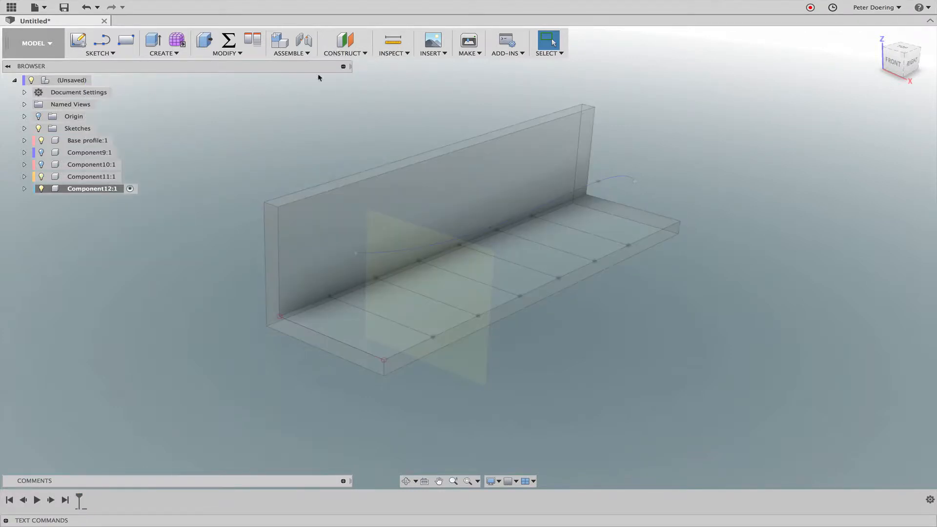
pyautogui.click(345, 53)
pyautogui.click(358, 77)
pyautogui.click(506, 293)
pyautogui.write('90')
pyautogui.press('Return')
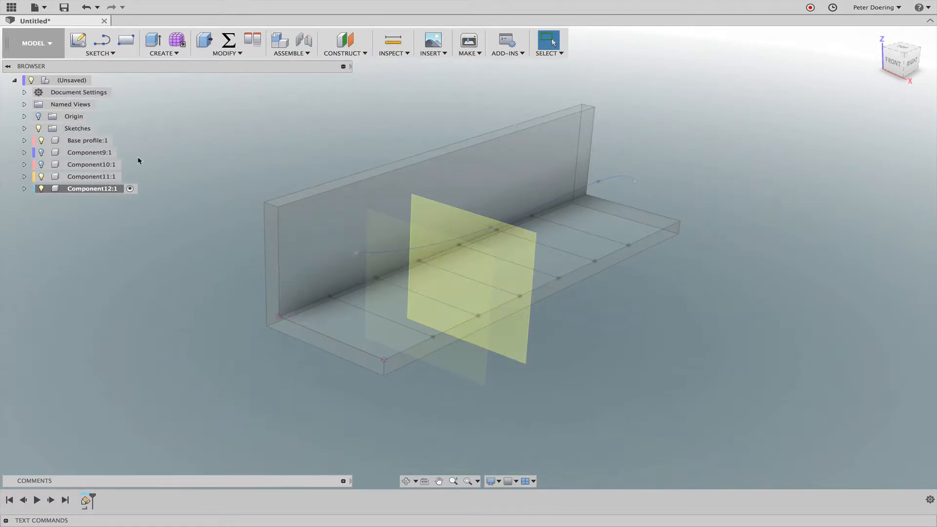
# Create a component under the top-level assembly and construct a plane at 90° in it through the fourth patterned line
pyautogui.rightClick(73, 80)
pyautogui.click(115, 94)
pyautogui.click(345, 53)
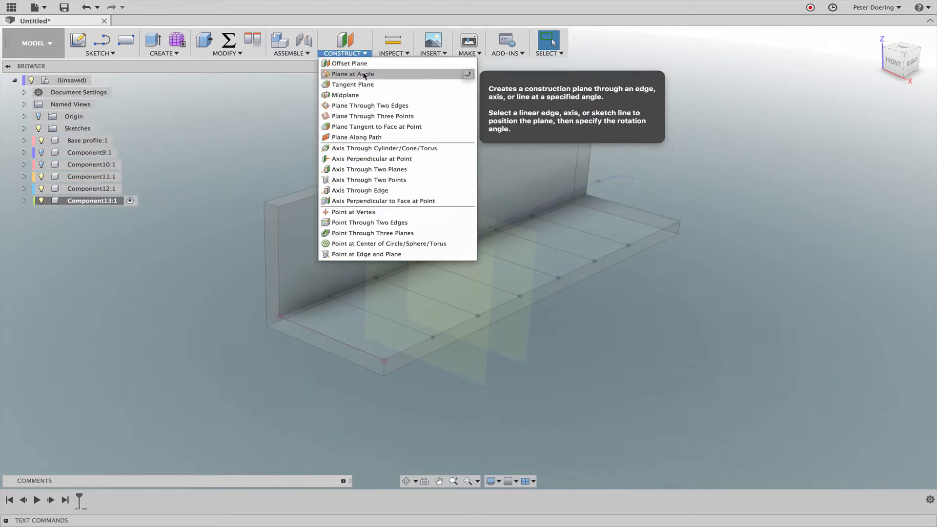
pyautogui.click(364, 75)
pyautogui.click(535, 269)
pyautogui.write('90')
pyautogui.press('Return')
# Create a component under the top-level assembly and construct a plane at 90° in it through the fifth patterned line
pyautogui.rightClick(59, 80)
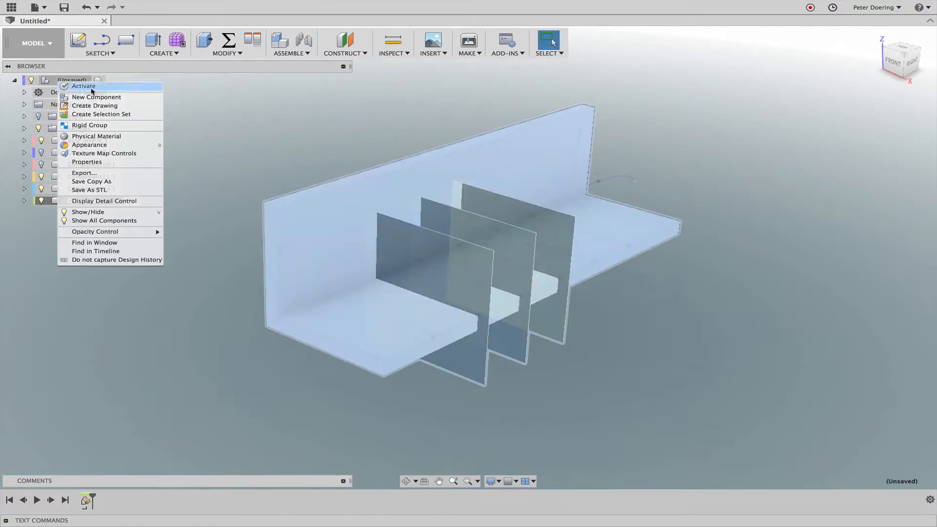
pyautogui.click(94, 97)
pyautogui.click(345, 53)
pyautogui.click(363, 76)
pyautogui.click(608, 264)
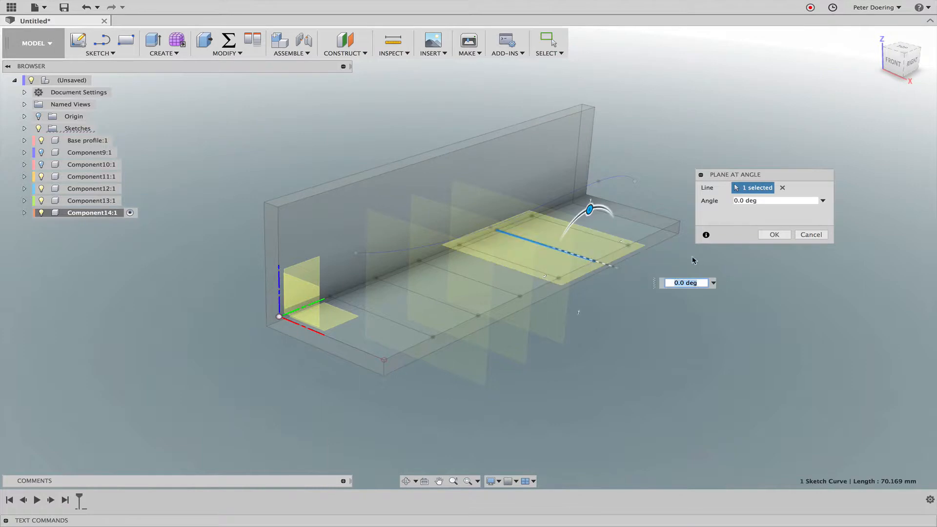
pyautogui.write('90')
pyautogui.press('Return')
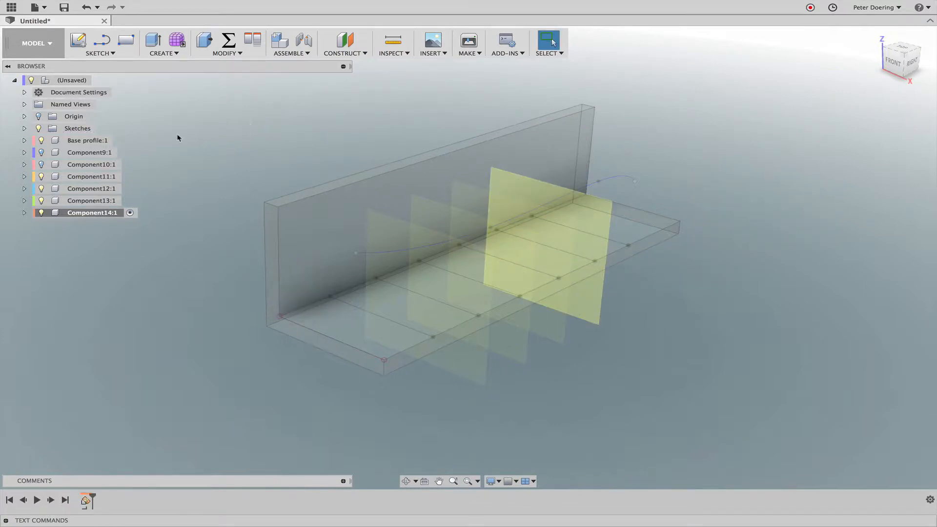
# Create a component under the top-level assembly and construct a plane at 90° in it through the sixth patterned line
pyautogui.rightClick(72, 80)
pyautogui.click(93, 90)
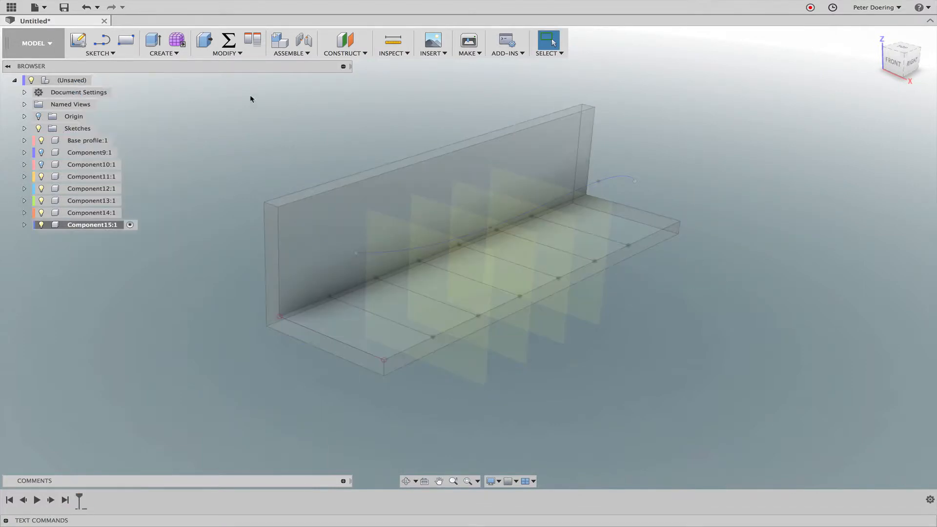
pyautogui.click(345, 53)
pyautogui.click(361, 74)
pyautogui.click(610, 242)
pyautogui.write('90')
pyautogui.press('Return')
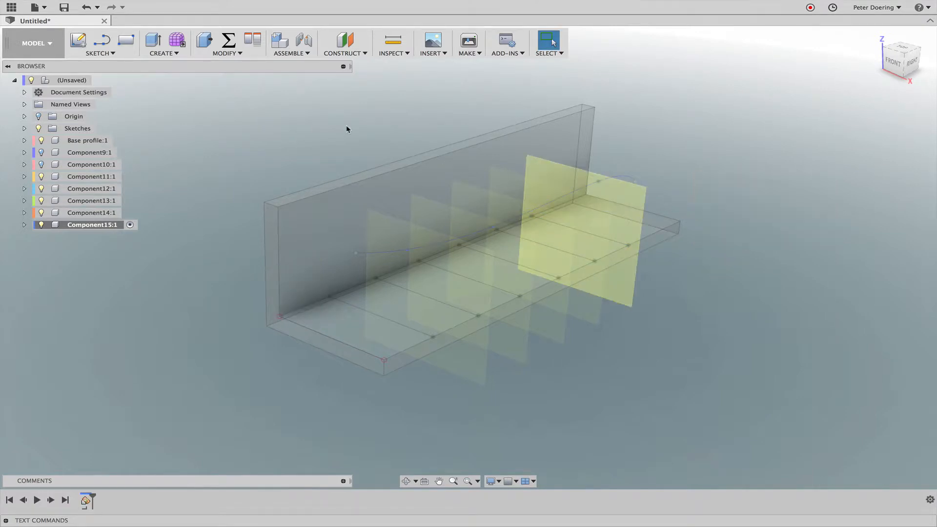
# Hide Component11 through Component15 and show Component9 with its plane at the front edge
pyautogui.moveTo(652, 309)
pyautogui.keyDown('shift'); pyautogui.mouseDown(button='middle')
pyautogui.moveTo(584, 317)
pyautogui.moveTo(636, 315)
pyautogui.mouseUp(button='middle'); pyautogui.keyUp('shift')
pyautogui.click(41, 177)
pyautogui.click(41, 189)
pyautogui.click(41, 201)
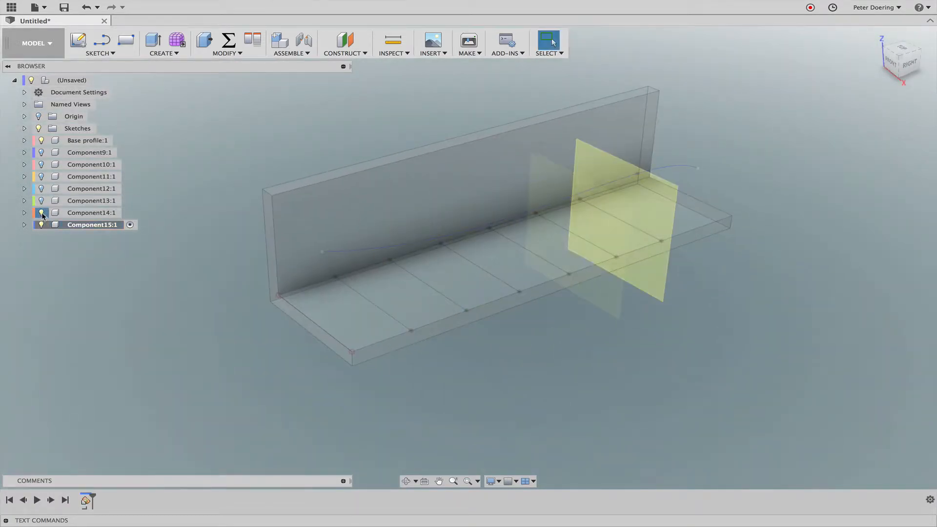
pyautogui.click(41, 212)
pyautogui.click(41, 225)
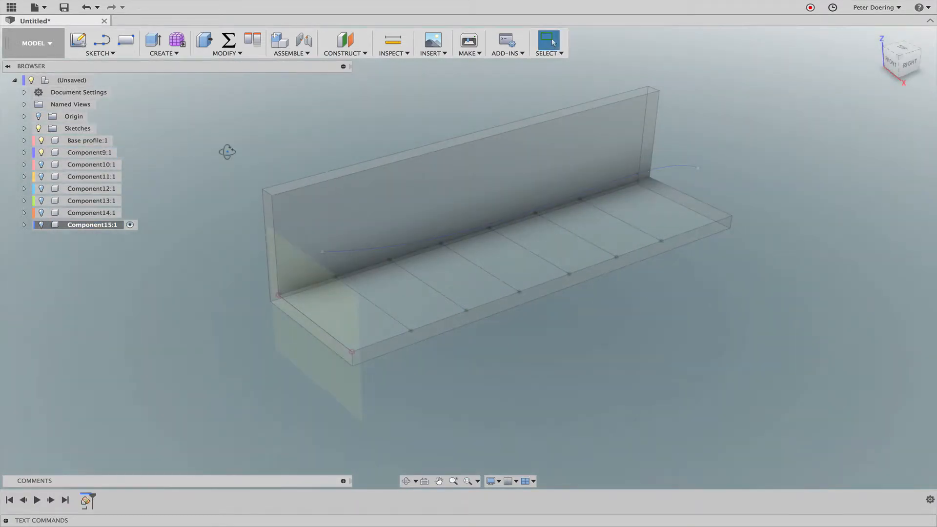
pyautogui.keyDown('shift'); pyautogui.moveTo(227, 152); pyautogui.dragTo(259, 119, button='middle'); pyautogui.keyUp('shift')
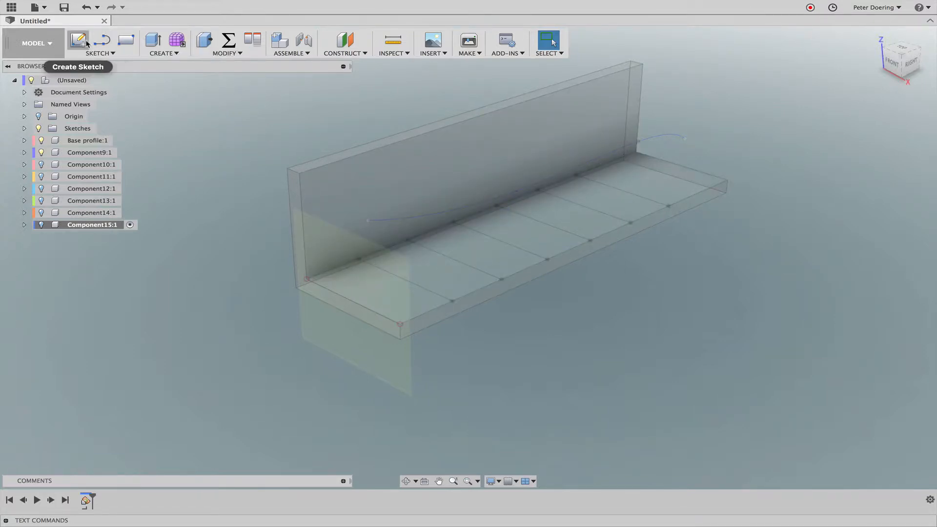
# Activate Component9 and, in a new sketch on its plane, create Intersect points from the curved path and the profile's inner corner edge
pyautogui.click(126, 153)
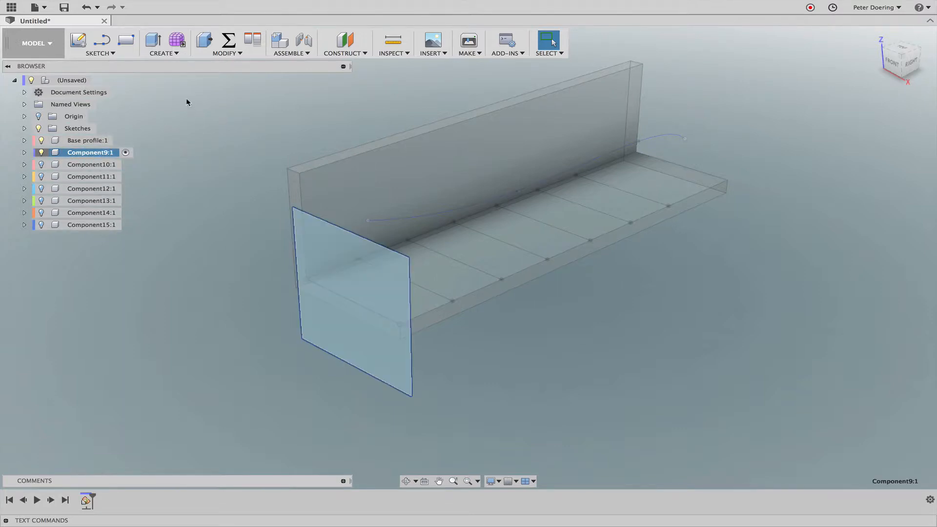
pyautogui.click(78, 40)
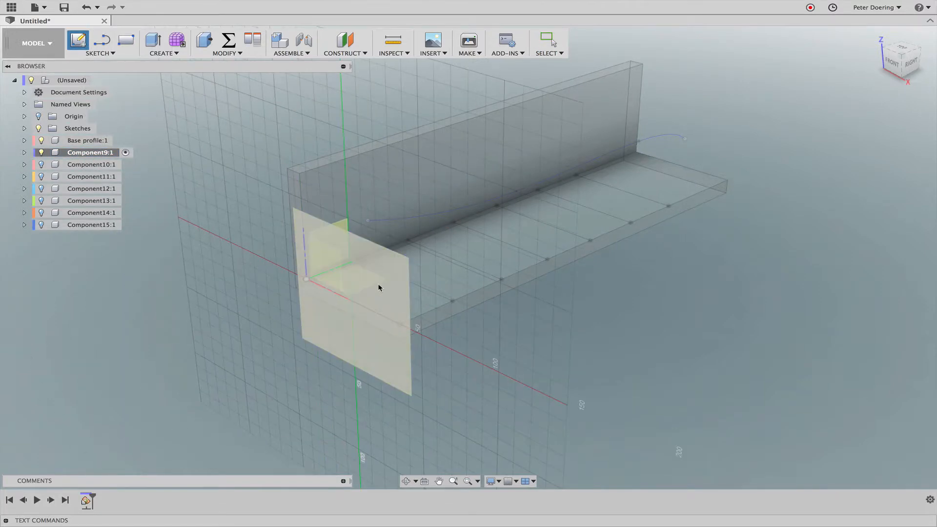
pyautogui.click(390, 278)
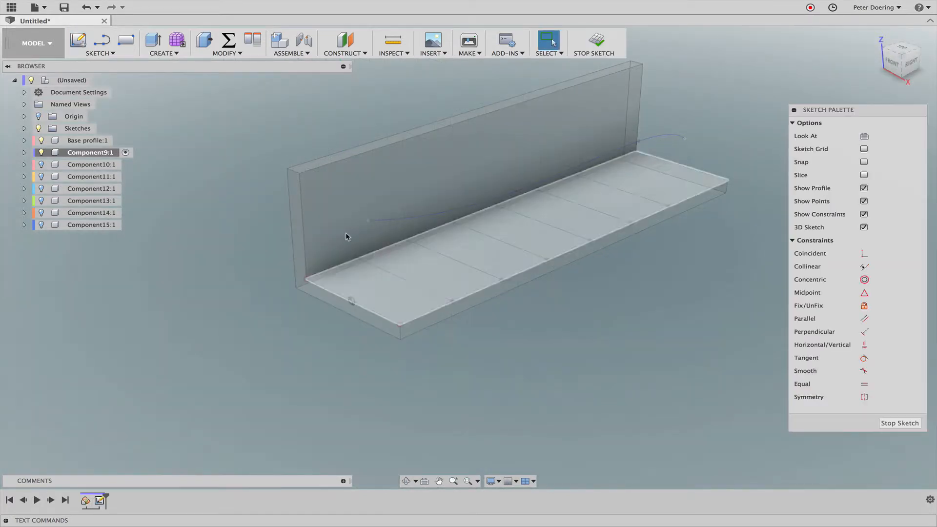
pyautogui.click(100, 53)
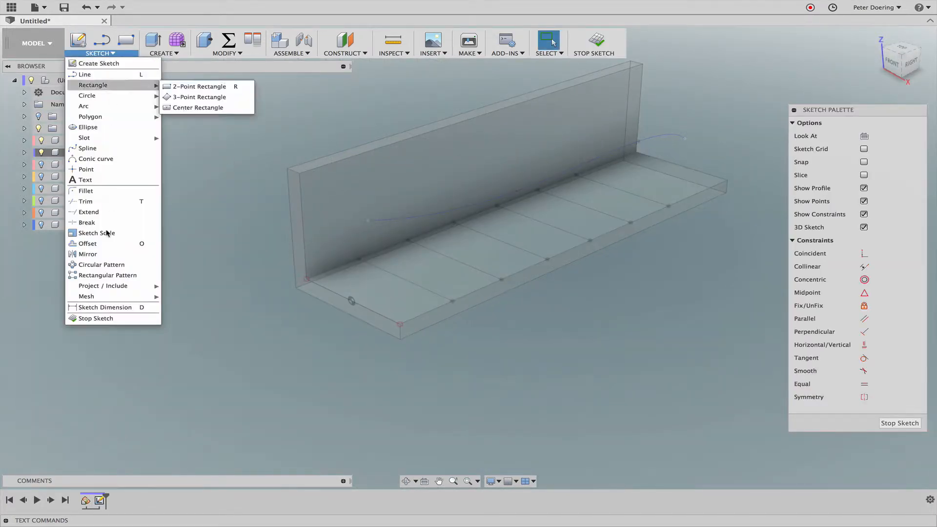
pyautogui.moveTo(131, 286)
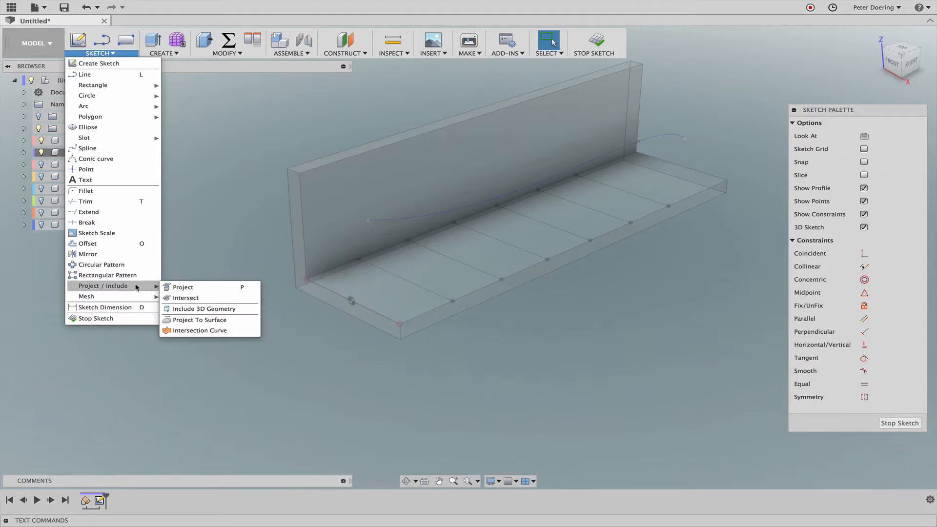
pyautogui.click(184, 298)
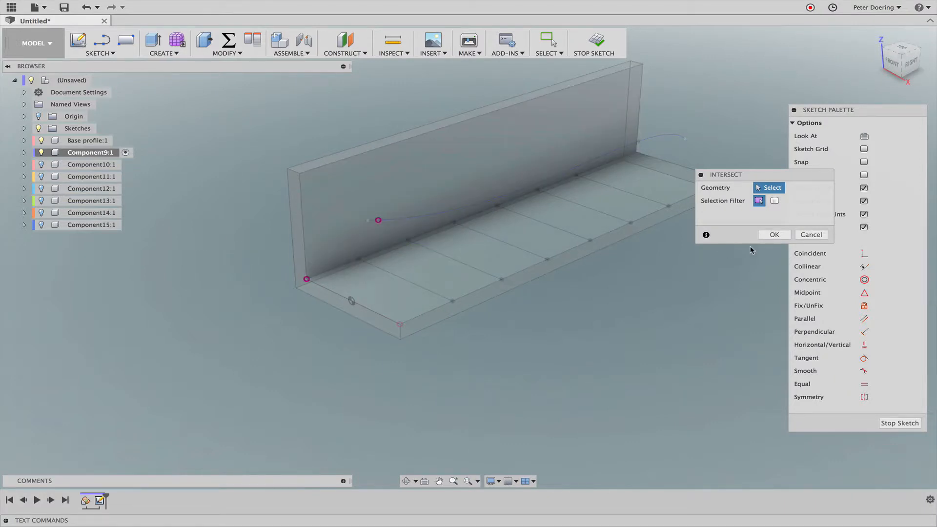
pyautogui.click(774, 234)
# Draw a 2-point rectangle from the inner corner intersection point to the curve's intersection point
pyautogui.click(101, 55)
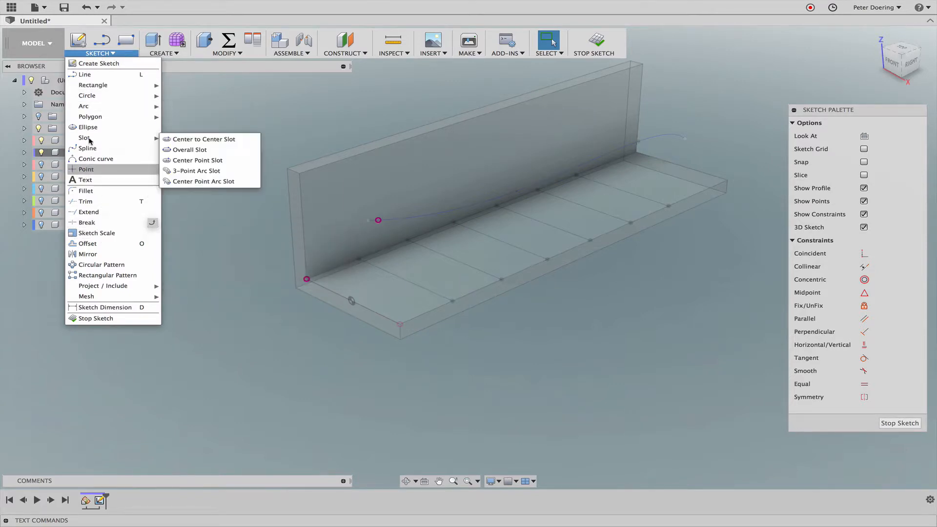
pyautogui.moveTo(113, 86)
pyautogui.click(177, 87)
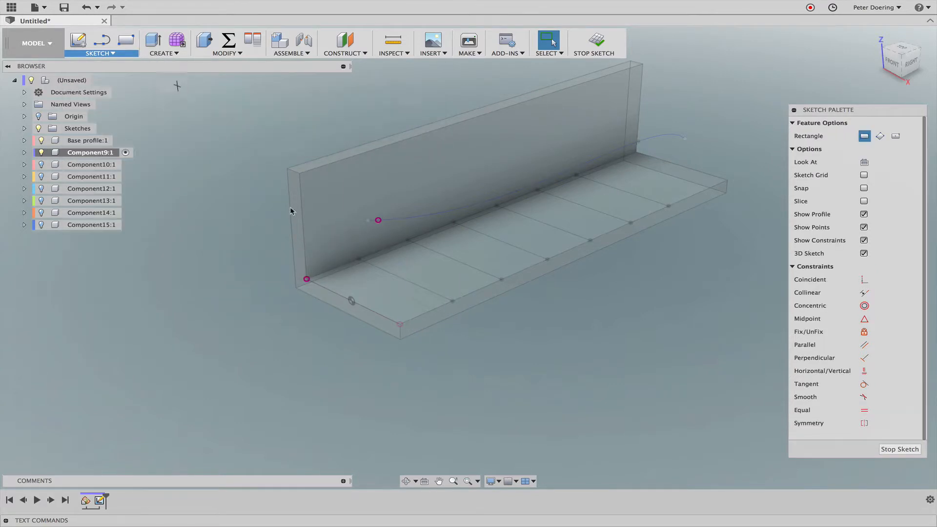
pyautogui.click(307, 278)
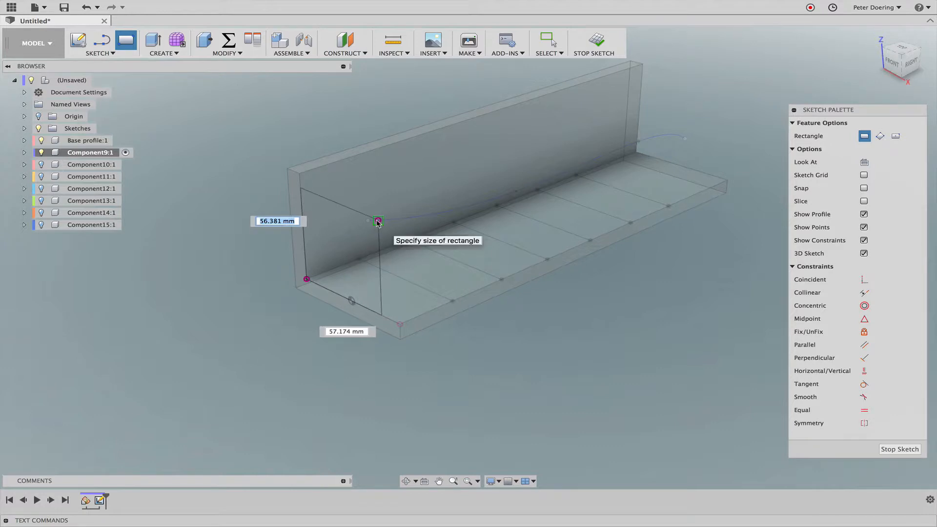
pyautogui.click(378, 220)
# Offset the whole rectangle chain inward by 3 mm
pyautogui.rightClick(215, 204)
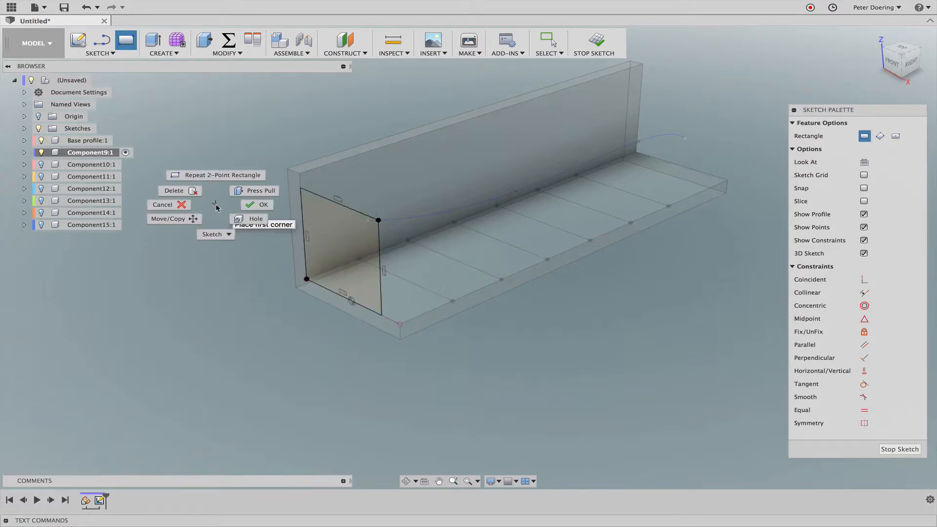
pyautogui.click(229, 238)
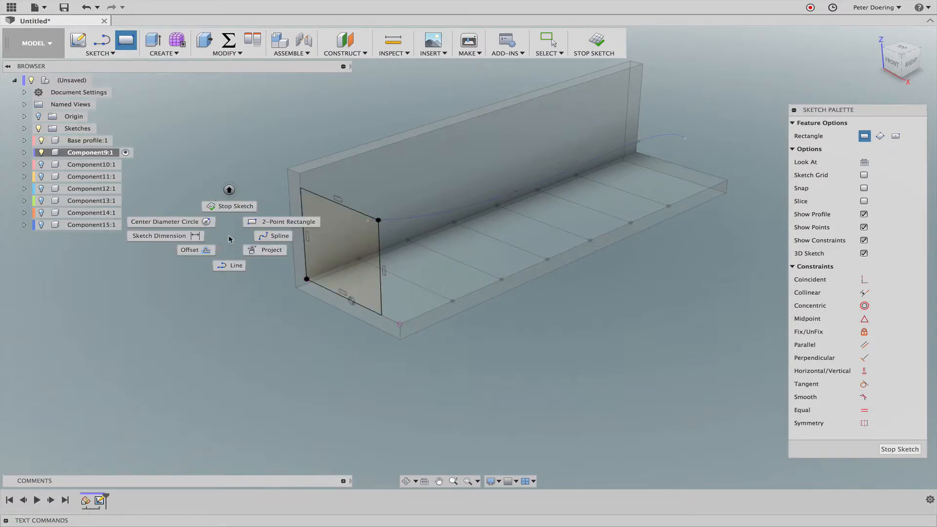
pyautogui.click(205, 252)
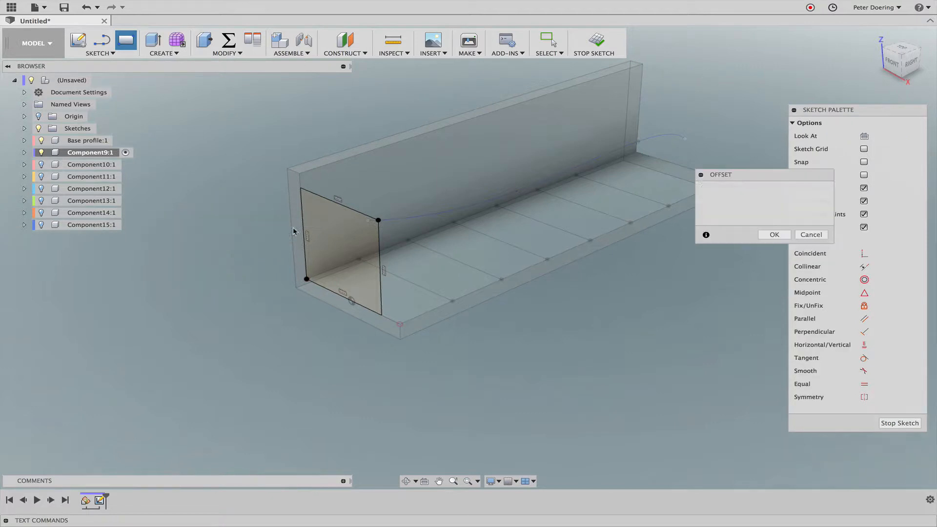
pyautogui.click(343, 207)
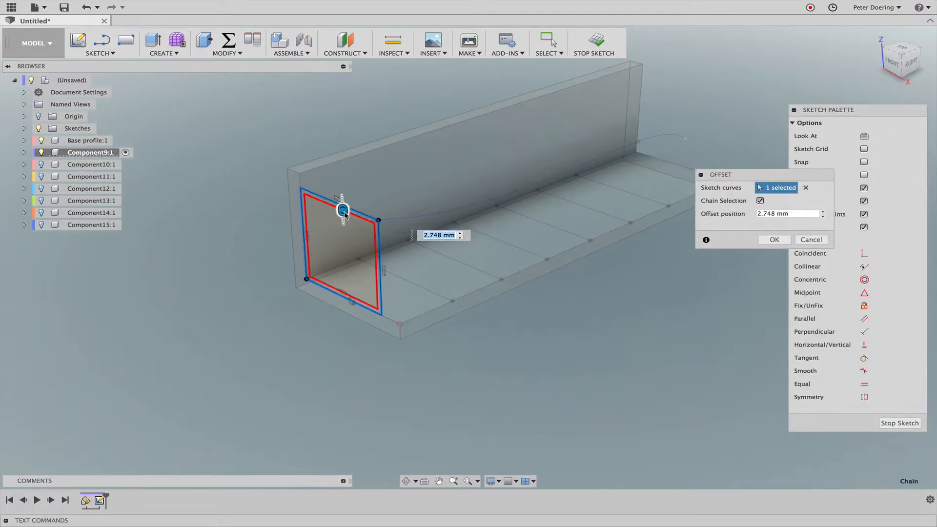
pyautogui.write('3')
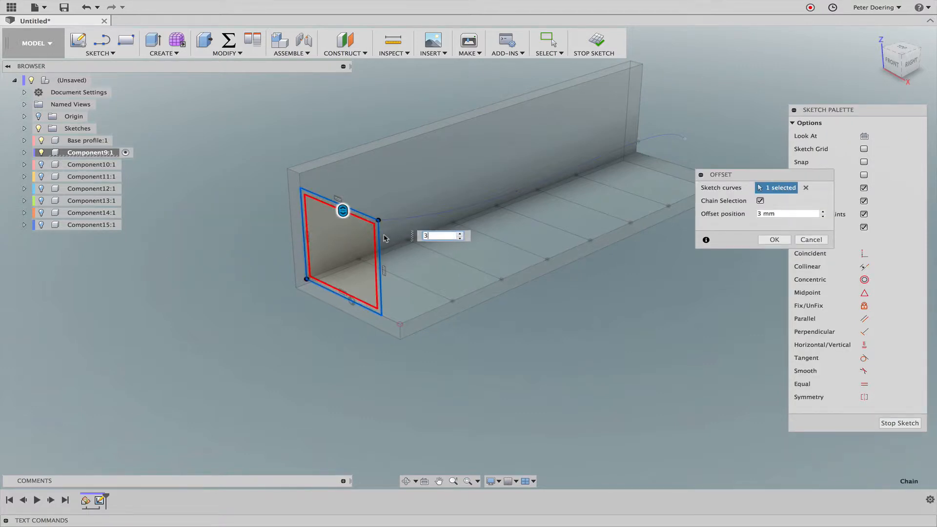
pyautogui.scroll(5, 384, 238)
# Extrude the frame profile between the two rectangles 3 mm as a new body
pyautogui.rightClick(436, 205)
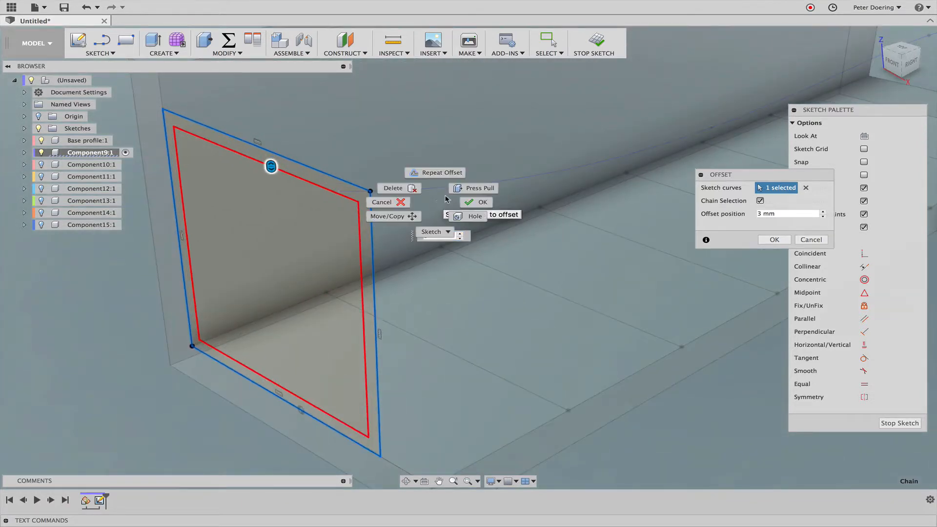
pyautogui.click(462, 194)
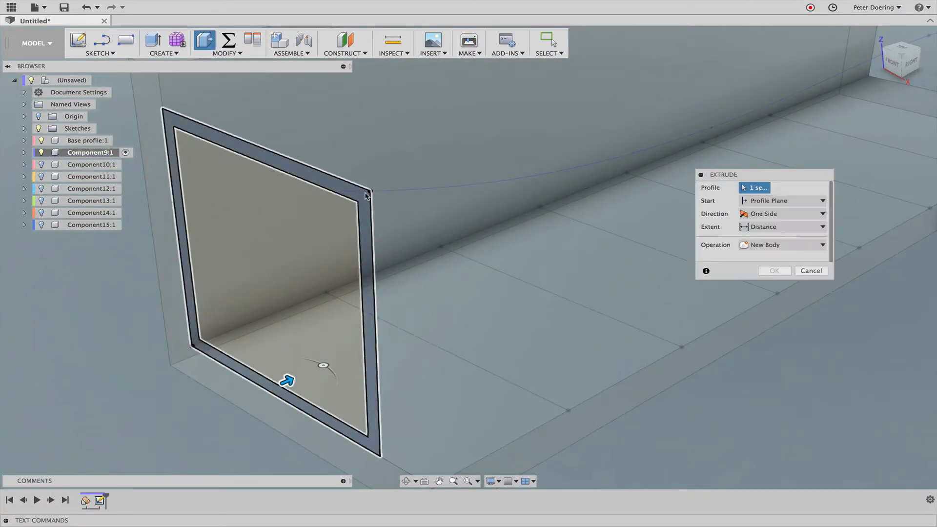
pyautogui.write('3')
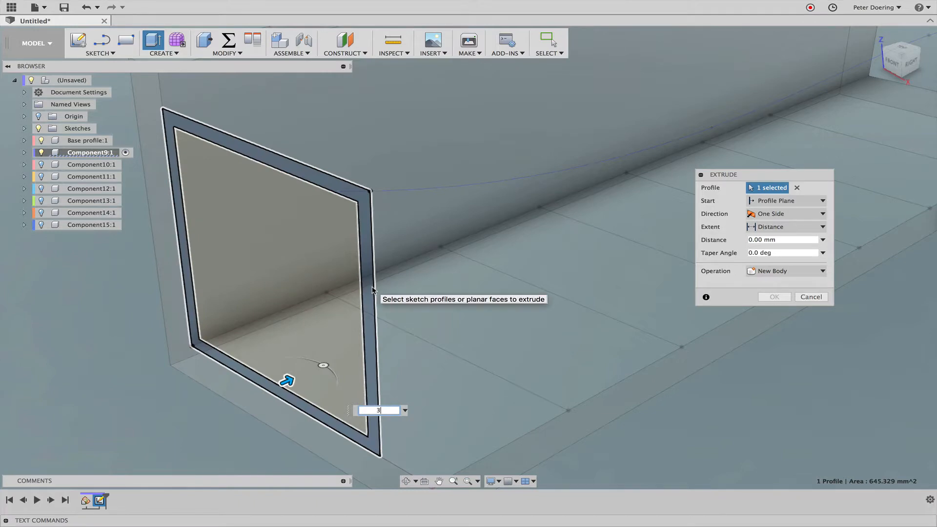
pyautogui.press('Return')
pyautogui.scroll(-5, 385, 276)
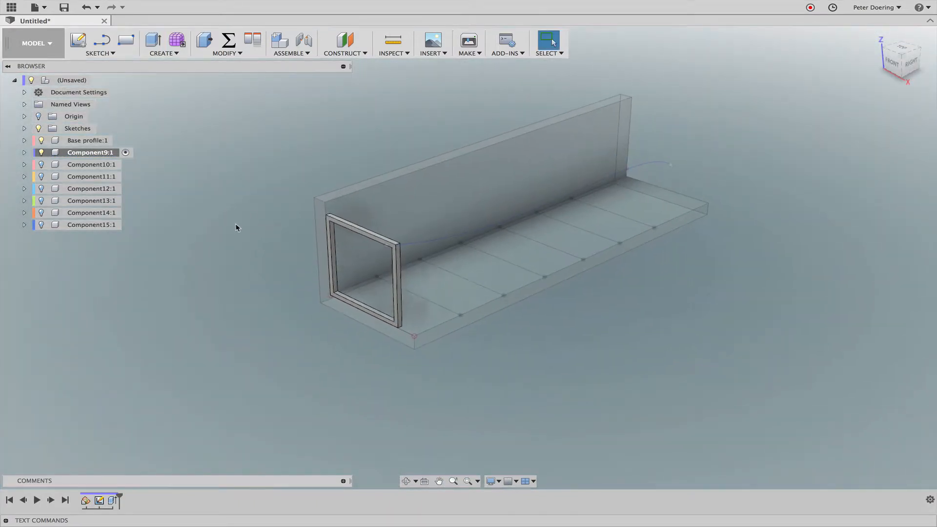
# Hide Component9, and show and activate Component10
pyautogui.moveTo(226, 250); pyautogui.dragTo(194, 245, button='middle')
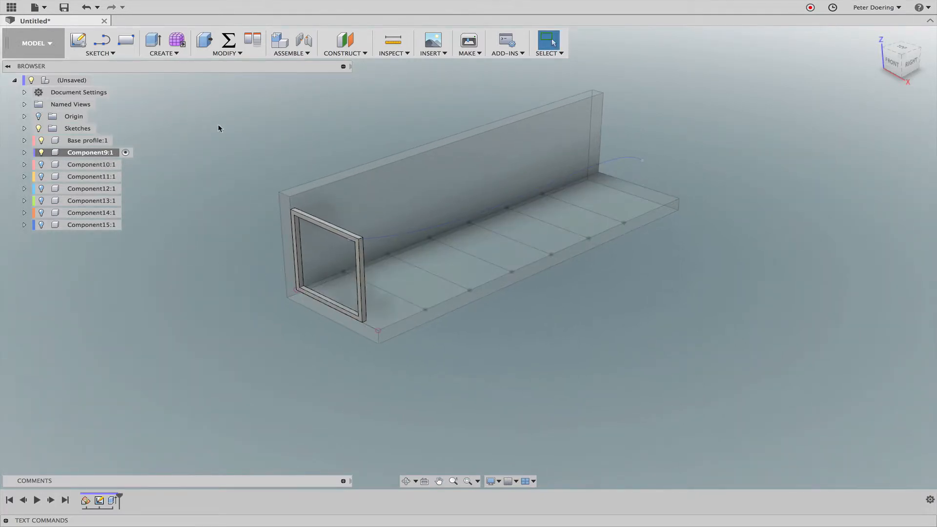
pyautogui.scroll(2, 191, 142)
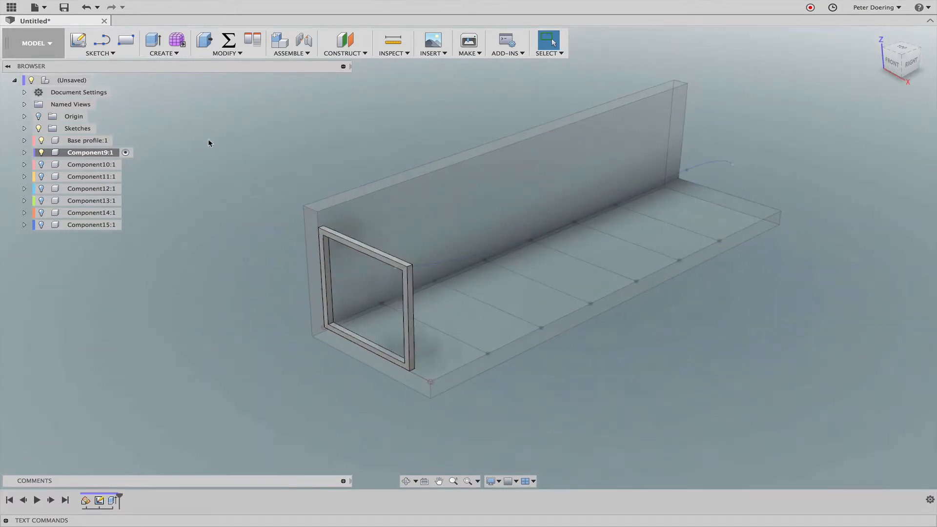
pyautogui.click(41, 153)
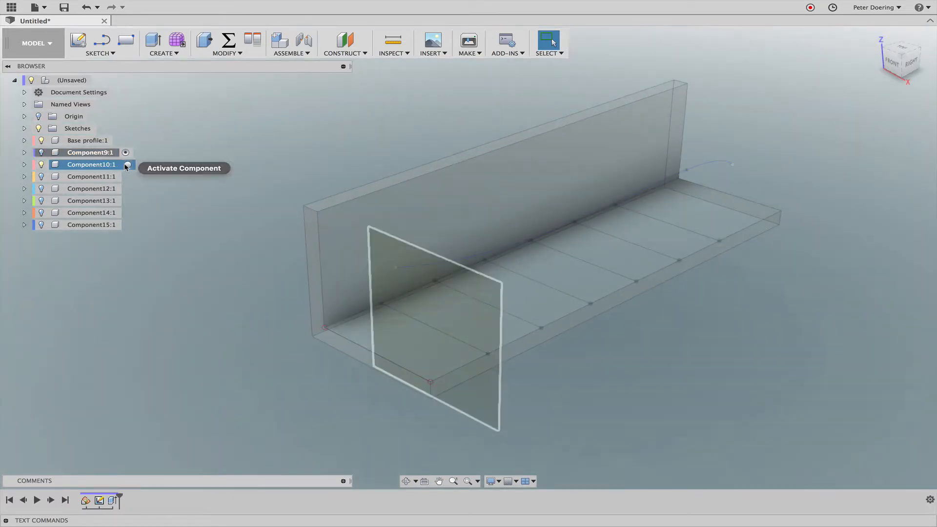
pyautogui.click(127, 164)
# Sketch on Component10's plane, drawing a 2-point rectangle between the intersection points of the inner base edge and the curve
pyautogui.click(80, 41)
pyautogui.click(456, 300)
pyautogui.press('s')
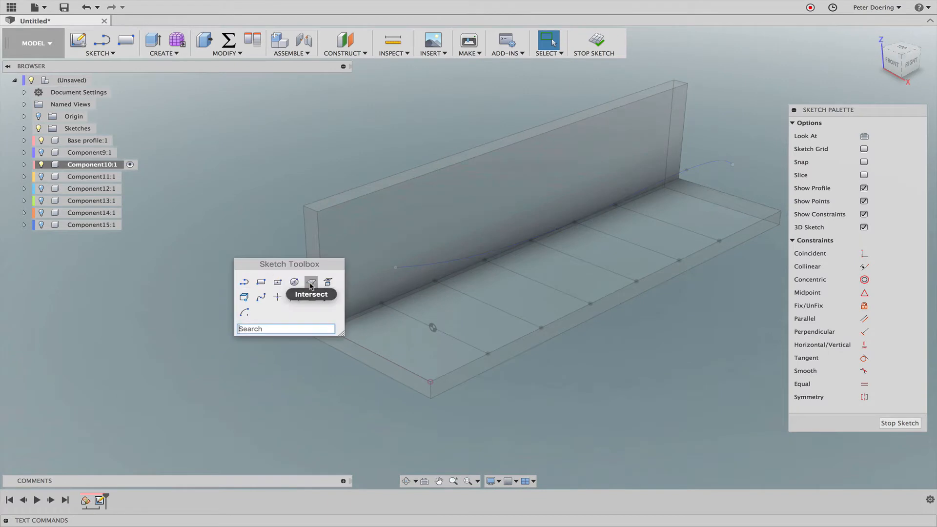
pyautogui.click(308, 279)
pyautogui.press('r')
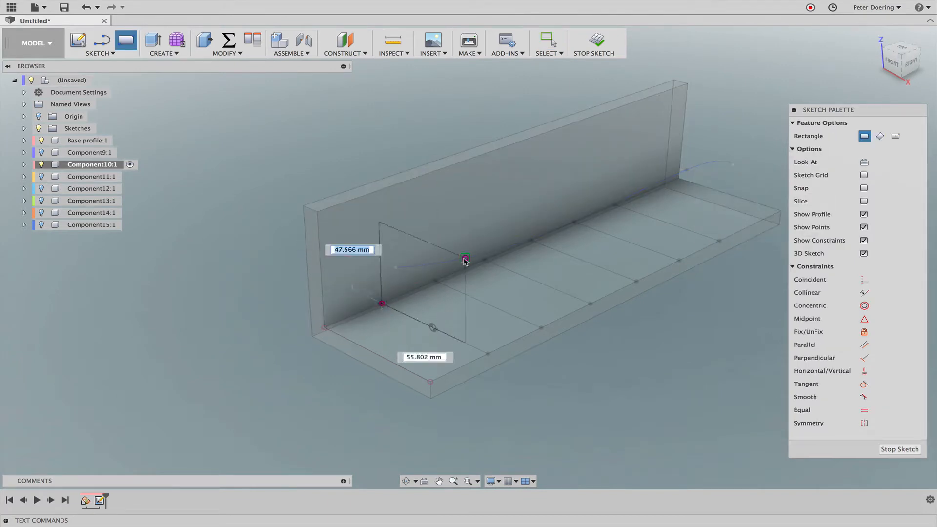
pyautogui.click(465, 259)
# Offset Component10's rectangle chain inward by 3 mm
pyautogui.press('s')
pyautogui.click(529, 299)
pyautogui.click(452, 256)
pyautogui.write('-3')
pyautogui.press('Return')
# Extrude Component10's frame profile between the two rectangles 3 mm as a new body
pyautogui.scroll(5, 449, 264)
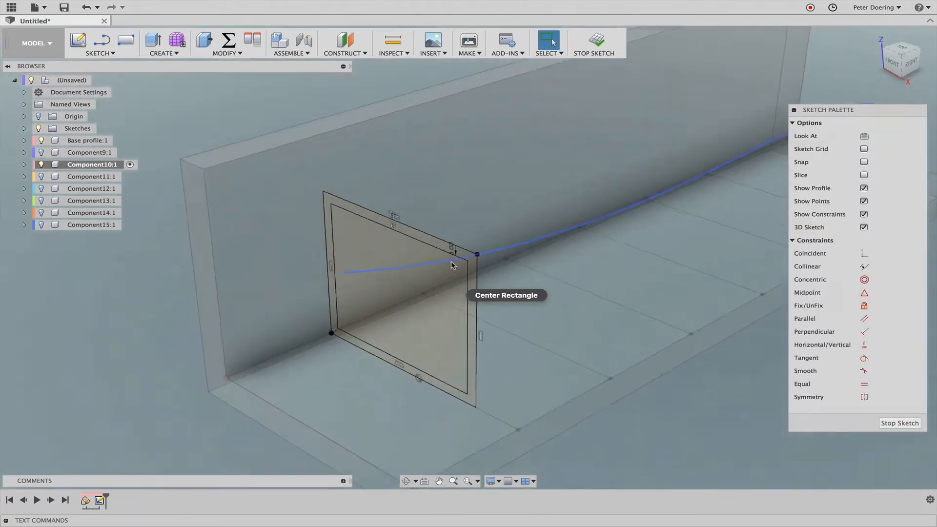
pyautogui.scroll(2, 452, 262)
pyautogui.rightClick(446, 241)
pyautogui.click(495, 227)
pyautogui.write('-3')
pyautogui.press('Return')
# Switch from Component10 to Component11 and sketch the intersections of the inner base edge and the curve on its plane
pyautogui.scroll(-5, 439, 222)
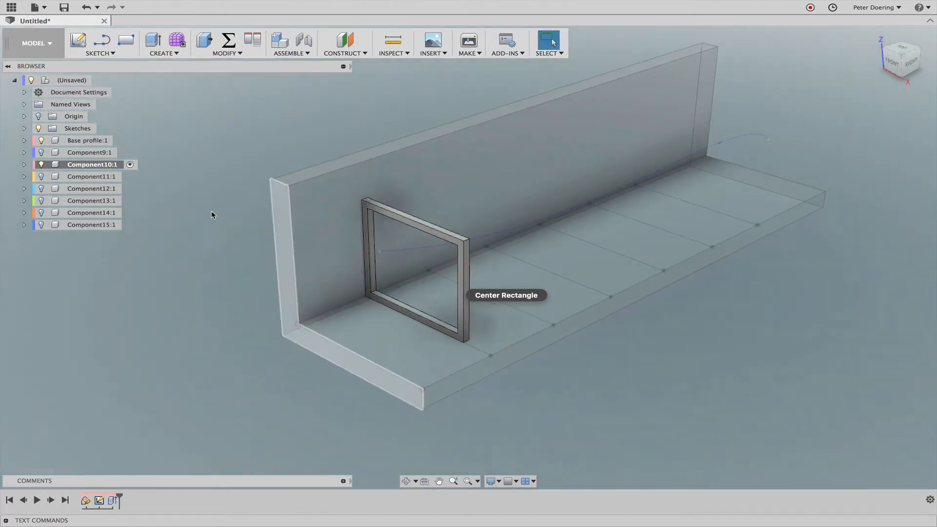
pyautogui.click(130, 176)
pyautogui.click(78, 40)
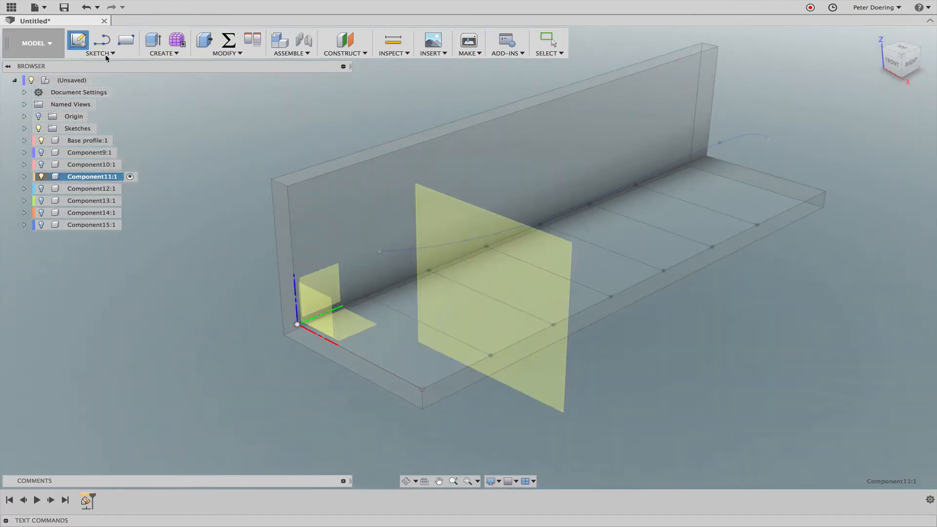
pyautogui.click(505, 247)
pyautogui.press('s')
pyautogui.click(583, 273)
pyautogui.click(397, 282)
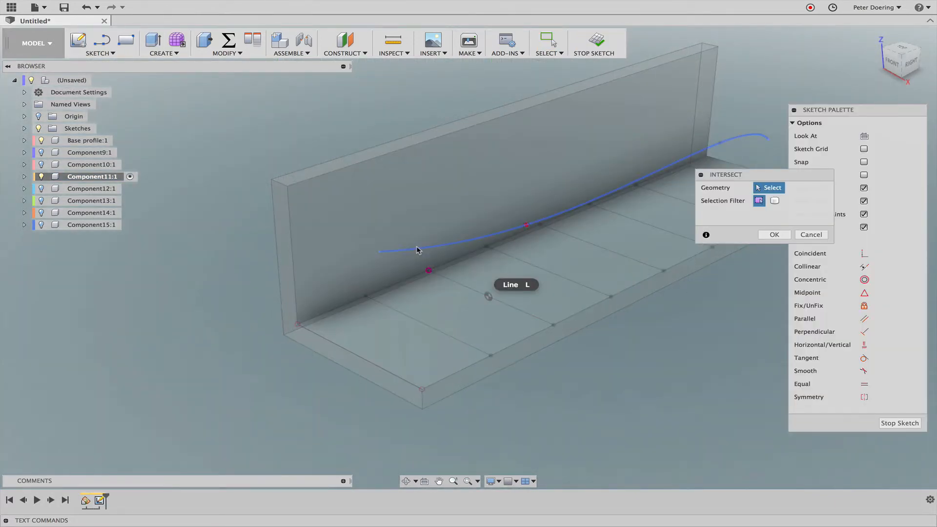
# Draw a 2-point rectangle in Component11's sketch from the inner corner intersection point to the curve's intersection point
pyautogui.press('s')
pyautogui.click(442, 270)
pyautogui.click(428, 270)
pyautogui.click(526, 224)
# Offset Component11's rectangle chain inward by 3 mm
pyautogui.press('s')
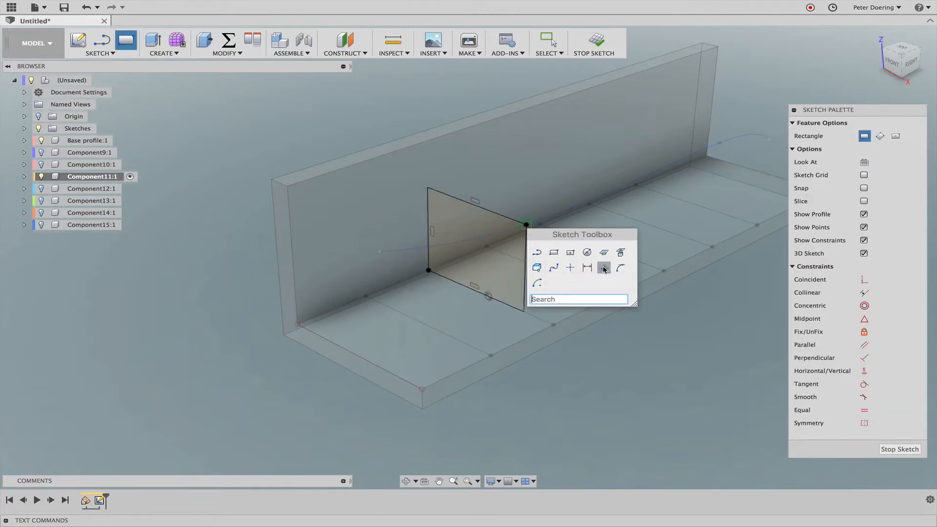
pyautogui.click(603, 269)
pyautogui.click(504, 216)
pyautogui.write('3')
pyautogui.press('Return')
# Extrude Component11's frame profile between the two rectangles 3 mm as a new body
pyautogui.scroll(5, 498, 231)
pyautogui.rightClick(525, 205)
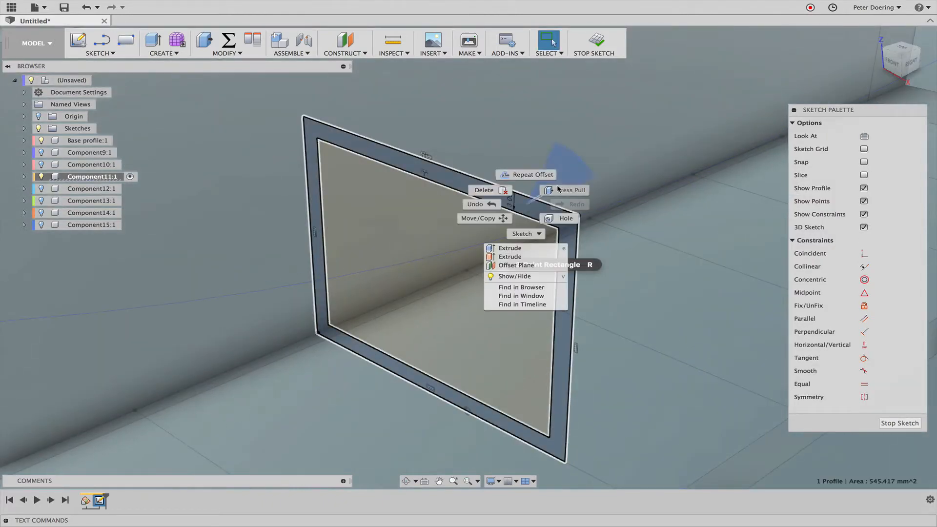
pyautogui.click(558, 190)
pyautogui.write('3')
pyautogui.press('Return')
# Hide Component11, and show and activate Component12
pyautogui.scroll(-10, 504, 211)
pyautogui.click(41, 176)
pyautogui.click(41, 188)
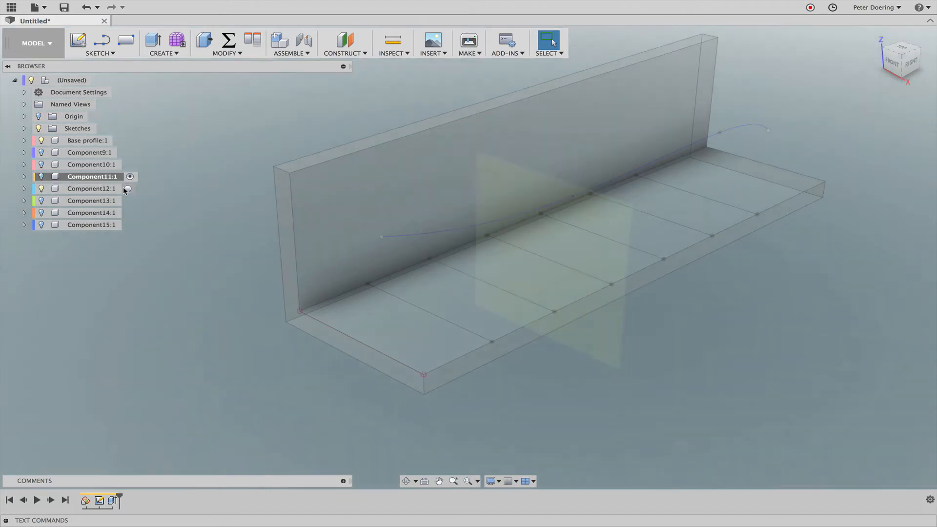
pyautogui.click(127, 189)
# Start a sketch on Component12's plane and intersect the inner base edge and the curve with it
pyautogui.click(79, 42)
pyautogui.click(595, 220)
pyautogui.press('s')
pyautogui.click(666, 245)
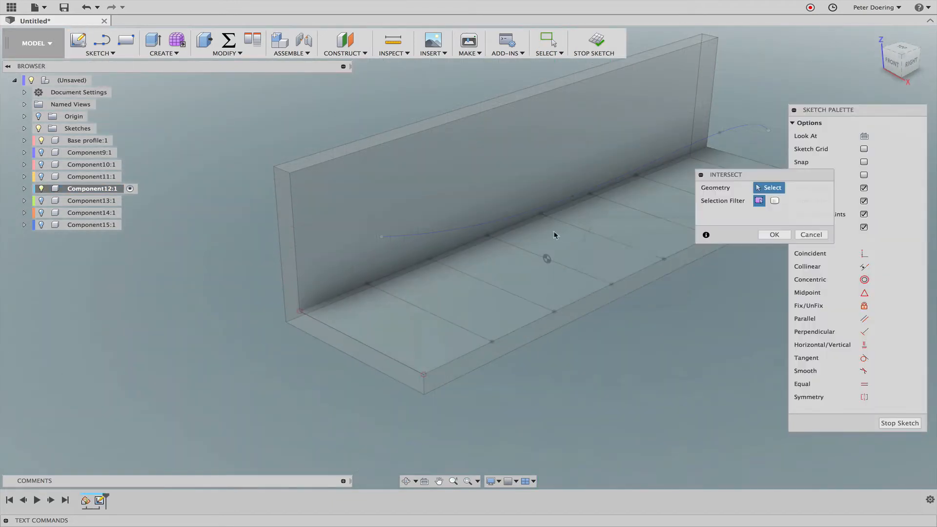
pyautogui.click(458, 246)
pyautogui.click(474, 225)
# Draw a 2-point rectangle in Component12's sketch from the inner corner intersection point to the curve's intersection point
pyautogui.press('s')
pyautogui.click(560, 239)
pyautogui.click(488, 235)
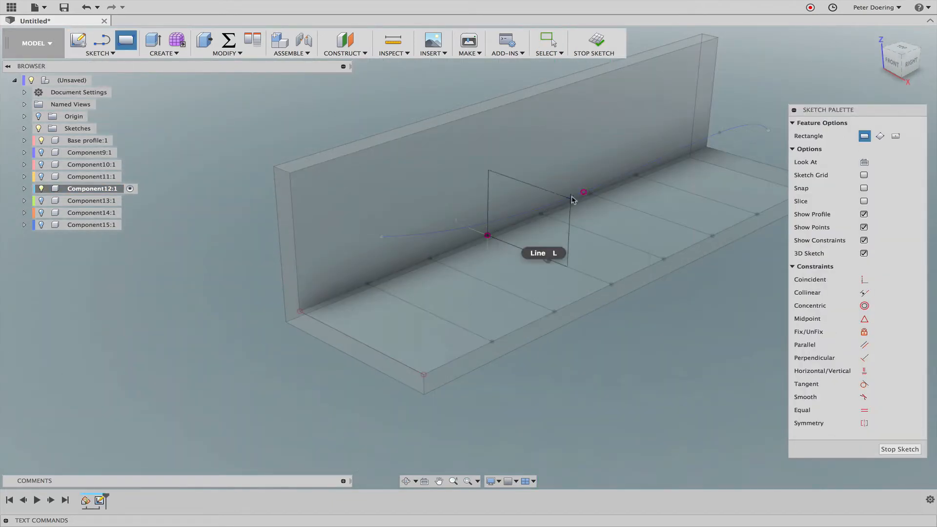
pyautogui.click(583, 191)
# Offset Component12's rectangle chain inward by 3 mm
pyautogui.press('s')
pyautogui.click(671, 218)
pyautogui.click(563, 186)
pyautogui.write('3')
pyautogui.press('Return')
# Extrude Component12's frame profile between the two rectangles 3 mm as a new body
pyautogui.scroll(8, 568, 188)
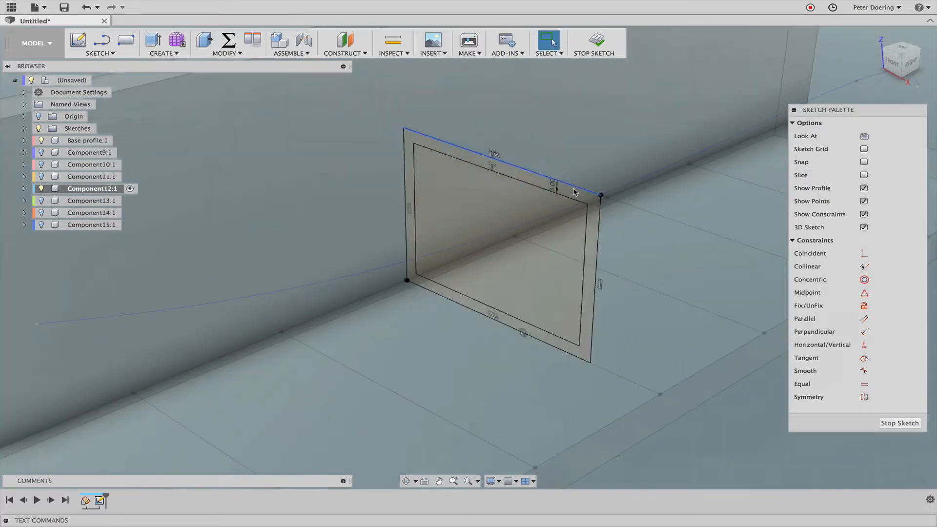
pyautogui.rightClick(575, 191)
pyautogui.click(618, 179)
pyautogui.write('3')
pyautogui.press('Return')
# Hide Component12, and show and activate Component13
pyautogui.scroll(-8, 588, 199)
pyautogui.click(41, 188)
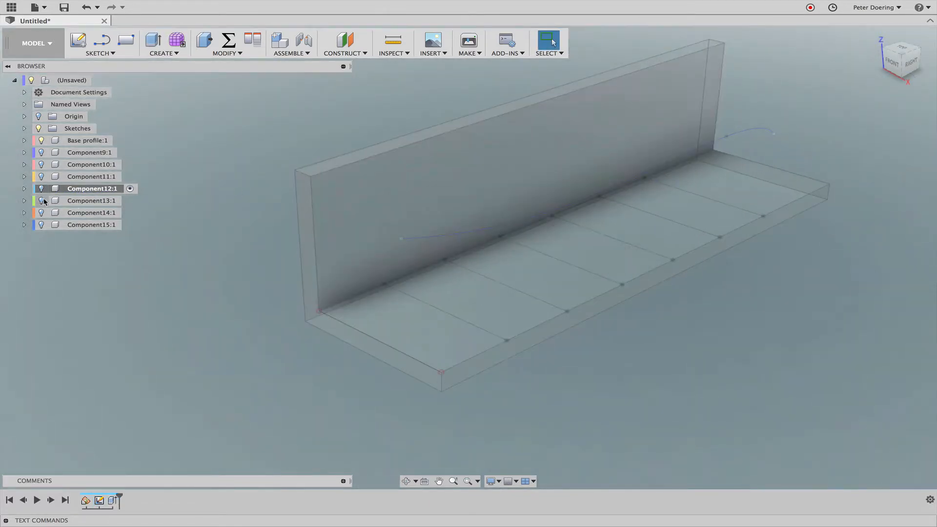
pyautogui.click(42, 200)
pyautogui.click(130, 201)
# Start a sketch on Component13's plane and intersect the inner base edge and the curve with it
pyautogui.scroll(3, 287, 189)
pyautogui.click(83, 47)
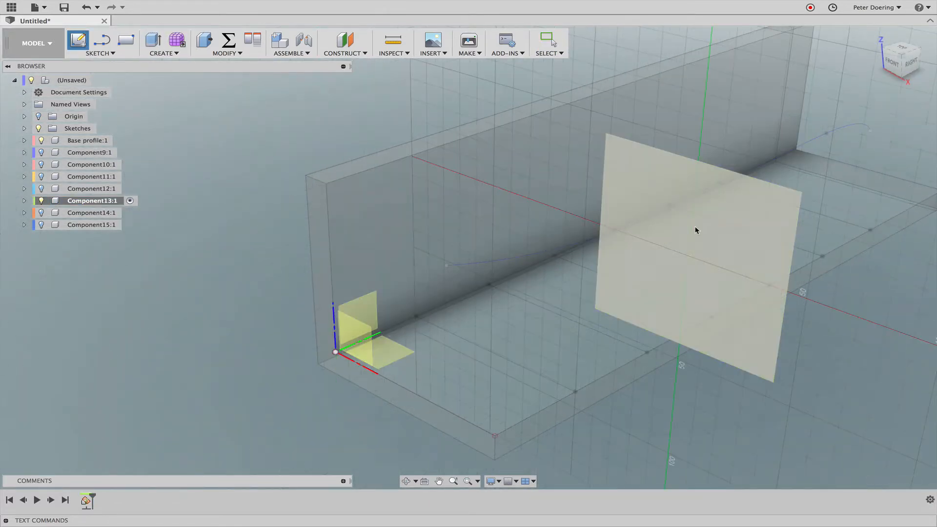
pyautogui.click(696, 228)
pyautogui.press('s')
pyautogui.click(587, 248)
# Draw a 2-point rectangle in Component13's sketch from the inner corner intersection point to the curve's intersection point
pyautogui.press('s')
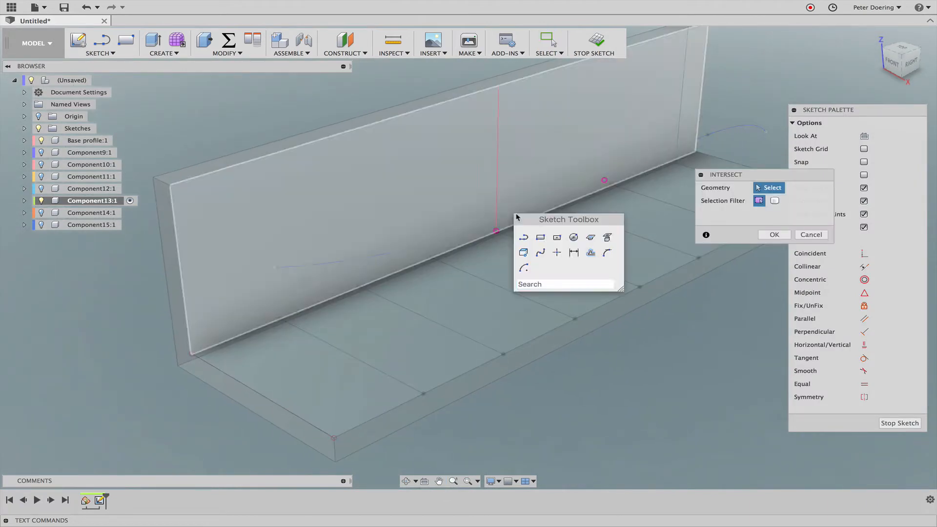
pyautogui.click(555, 235)
pyautogui.click(496, 231)
pyautogui.click(604, 180)
# Offset Component13's rectangle chain inward by 3 mm
pyautogui.press('s')
pyautogui.click(686, 220)
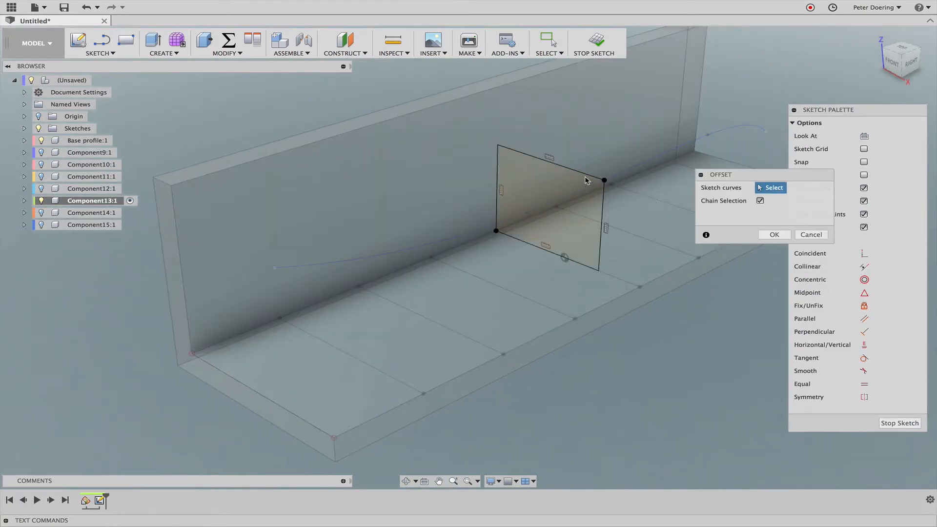
pyautogui.click(585, 175)
pyautogui.write('3')
pyautogui.press('Return')
# Extrude Component13's frame profile between the two rectangles 3 mm as a new body
pyautogui.scroll(5, 594, 183)
pyautogui.click(588, 172)
pyautogui.rightClick(588, 172)
pyautogui.click(633, 158)
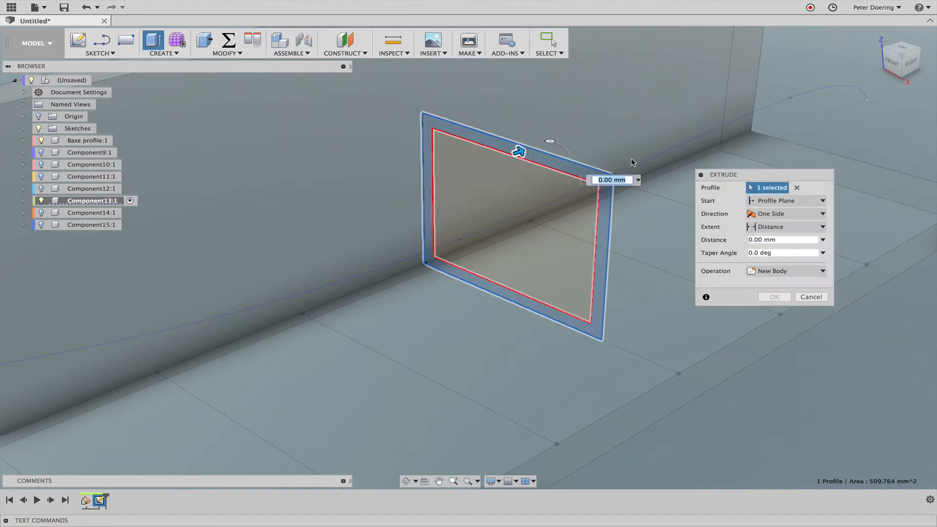
pyautogui.write('3')
pyautogui.press('Return')
# Hide Component13, and show and activate Component14
pyautogui.scroll(-5, 589, 170)
pyautogui.moveTo(557, 182); pyautogui.dragTo(487, 193, button='middle')
pyautogui.click(41, 200)
pyautogui.click(41, 213)
pyautogui.click(127, 213)
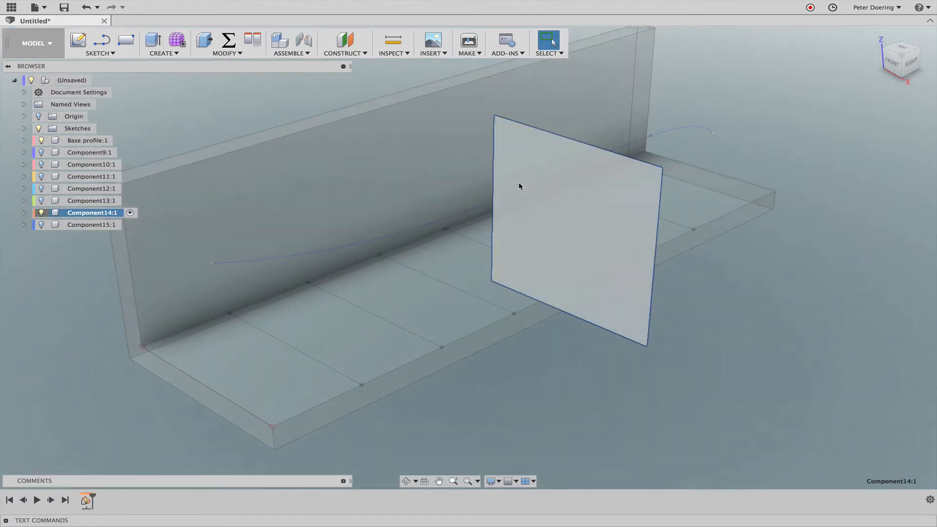
# Start a sketch on Component14's plane and intersect the inner base edge and the curve with it
pyautogui.click(520, 187)
pyautogui.click(78, 40)
pyautogui.click(566, 191)
pyautogui.scroll(5, 571, 193)
pyautogui.press('s')
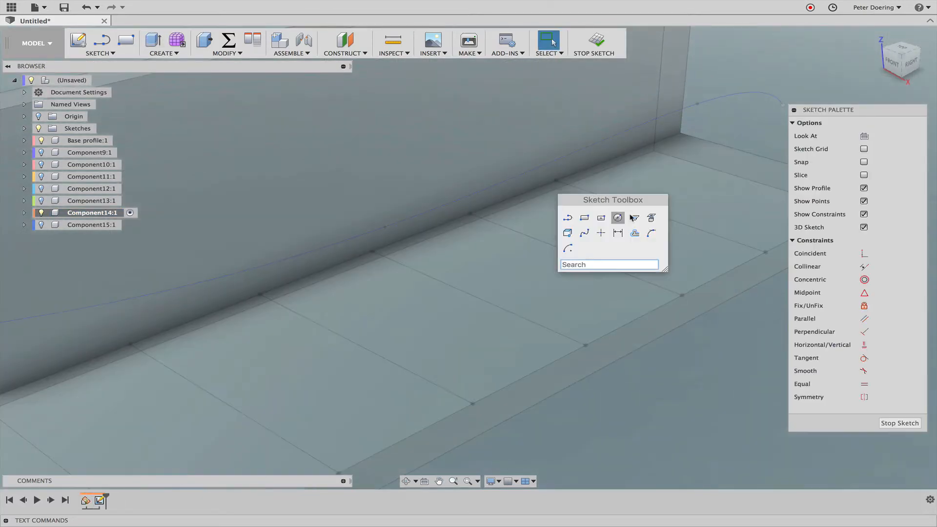
pyautogui.click(650, 217)
pyautogui.click(454, 221)
pyautogui.click(541, 166)
# Draw a 2-point rectangle in Component14's sketch from the inner corner intersection point to the curve's intersection point
pyautogui.press('s')
pyautogui.click(582, 190)
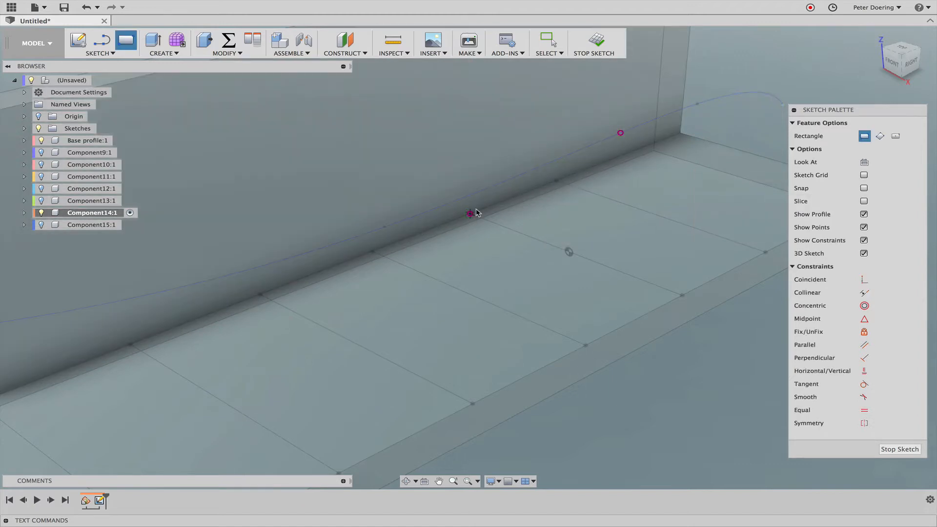
pyautogui.click(470, 214)
pyautogui.click(620, 132)
# Offset Component14's rectangle chain inward by 3 mm and extrude the frame profile between the two rectangles
pyautogui.press('s')
pyautogui.click(695, 176)
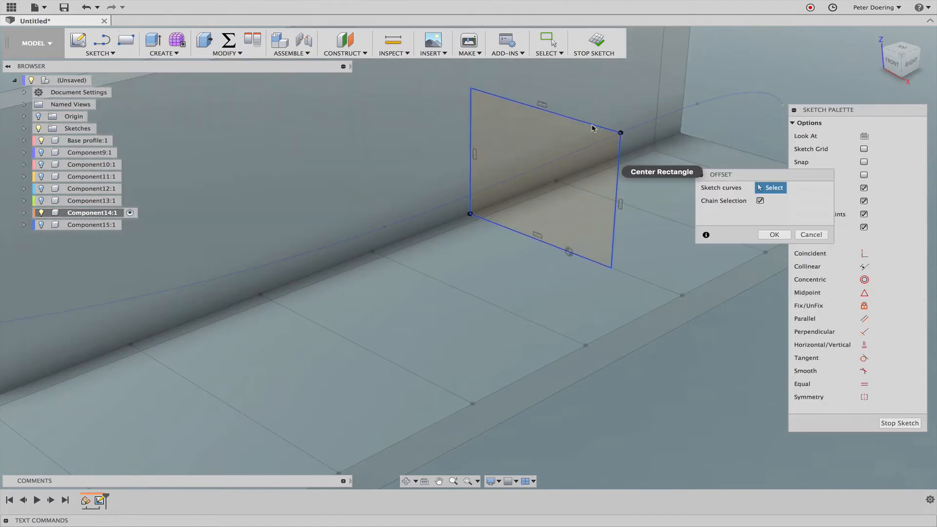
pyautogui.click(592, 127)
pyautogui.write('3')
pyautogui.press('Return')
pyautogui.scroll(5, 580, 132)
pyautogui.rightClick(572, 116)
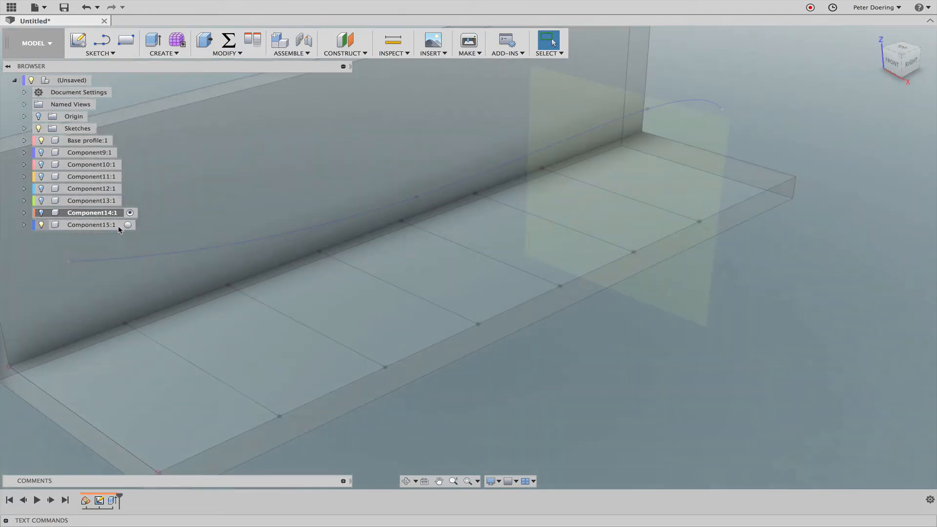
# Switch from Component14 to Component15 as the visible, active component and start a sketch on its plane
pyautogui.click(92, 224)
pyautogui.click(127, 225)
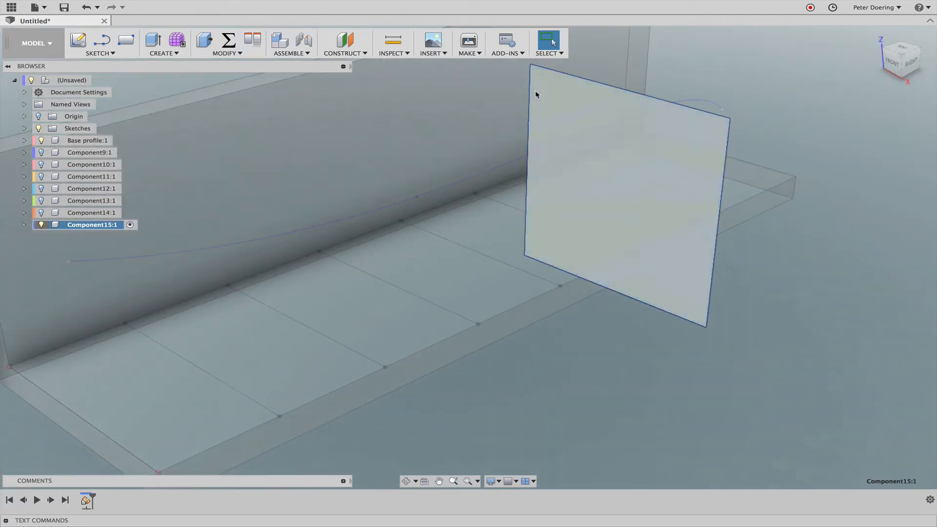
pyautogui.press('s')
pyautogui.click(561, 121)
pyautogui.click(629, 152)
# Intersect the inner base edge and the curve with Component15's sketch plane, and draw a 2-point rectangle between the two points
pyautogui.scroll(5, 670, 151)
pyautogui.press('s')
pyautogui.click(689, 174)
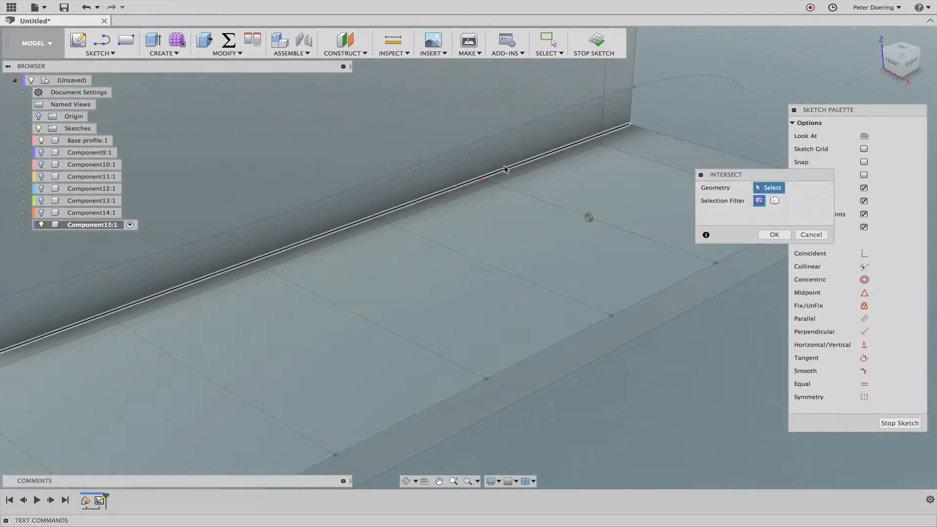
pyautogui.press('s')
pyautogui.press('s')
pyautogui.click(650, 137)
pyautogui.click(480, 178)
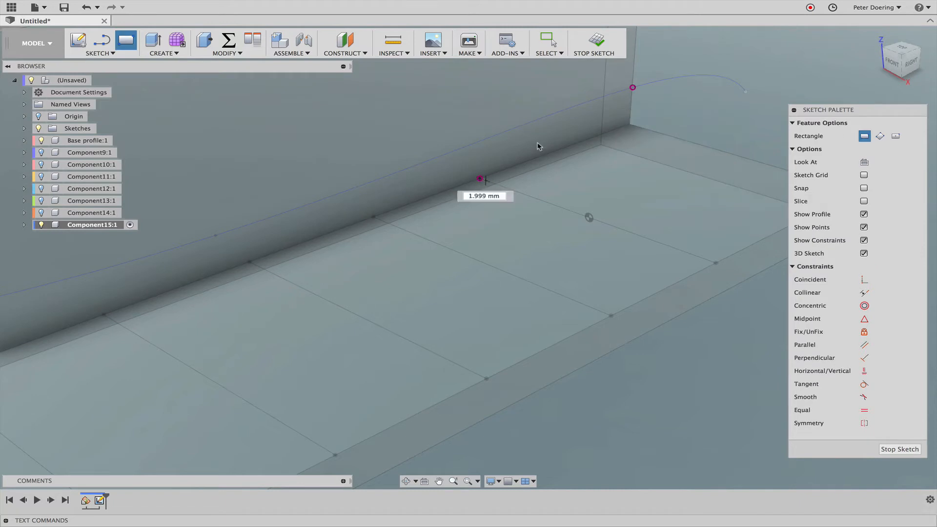
pyautogui.click(632, 87)
# Offset Component15's rectangle chain inward by 3 mm
pyautogui.press('s')
pyautogui.click(708, 129)
pyautogui.click(555, 176)
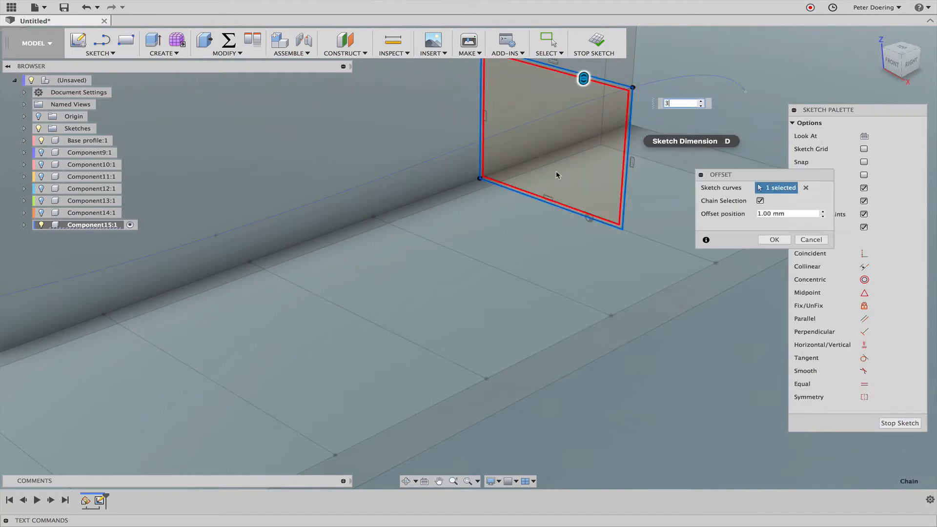
pyautogui.press('Return')
# Extrude Component15's frame profile between the two rectangles 3 mm as a new body
pyautogui.scroll(3, 605, 81)
pyautogui.rightClick(608, 88)
pyautogui.click(652, 76)
pyautogui.write('3')
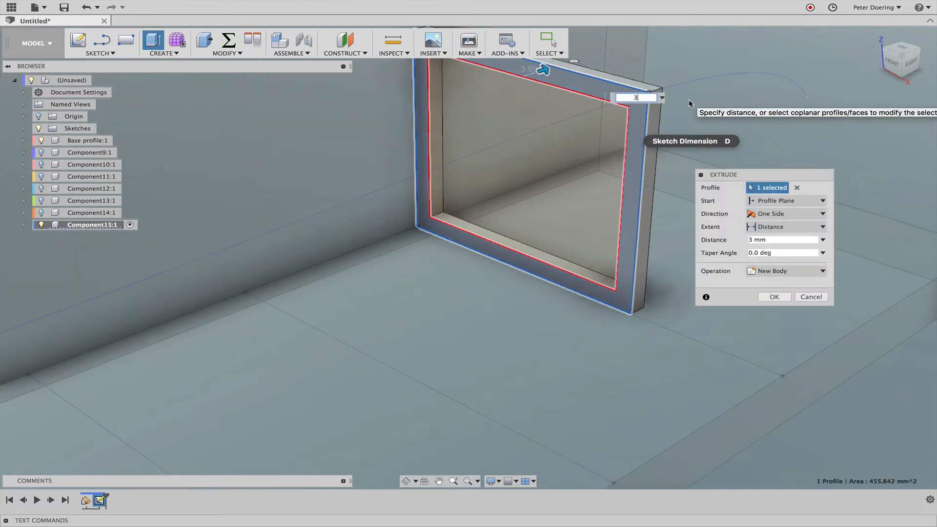
pyautogui.press('Return')
# Show the hidden frame components, Component14 through Component9
pyautogui.scroll(-5, 689, 104)
pyautogui.moveTo(424, 258); pyautogui.dragTo(468, 263, button='middle')
pyautogui.scroll(-2, 436, 256)
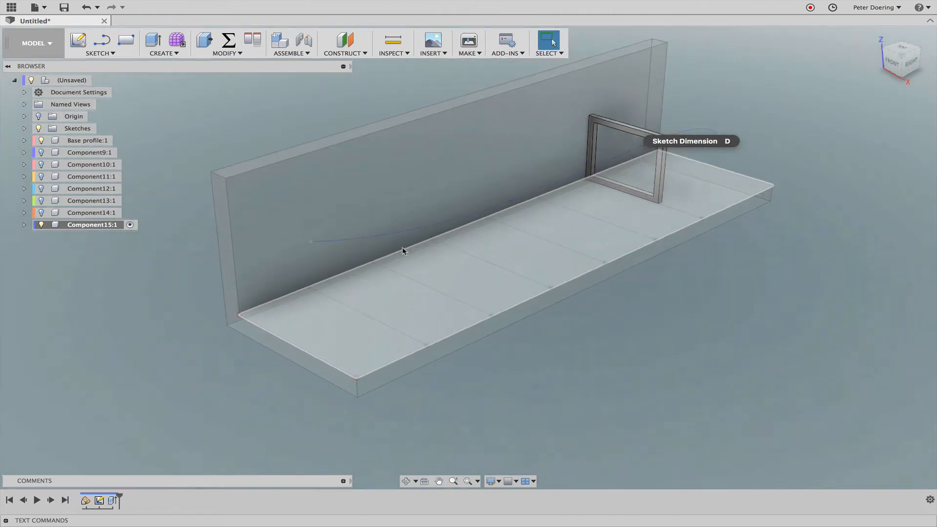
pyautogui.click(42, 212)
pyautogui.click(42, 201)
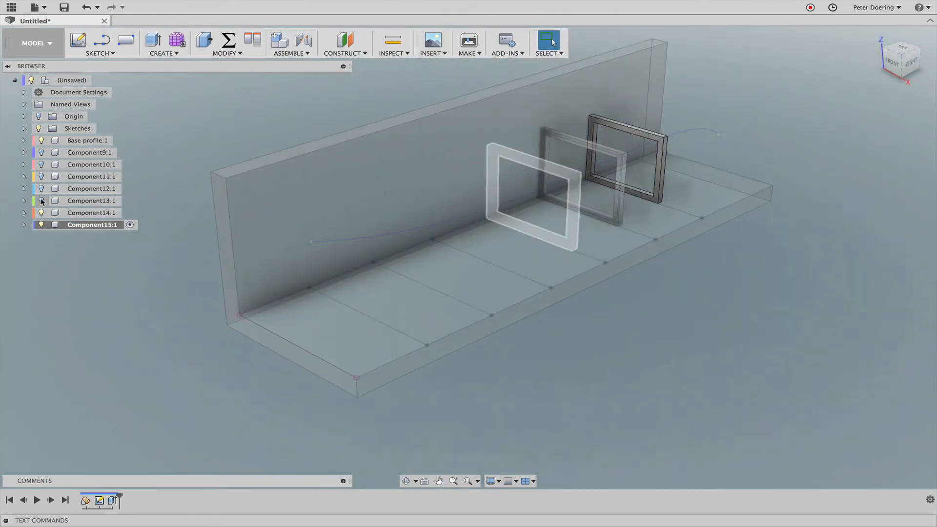
pyautogui.click(41, 189)
pyautogui.click(42, 177)
pyautogui.click(41, 164)
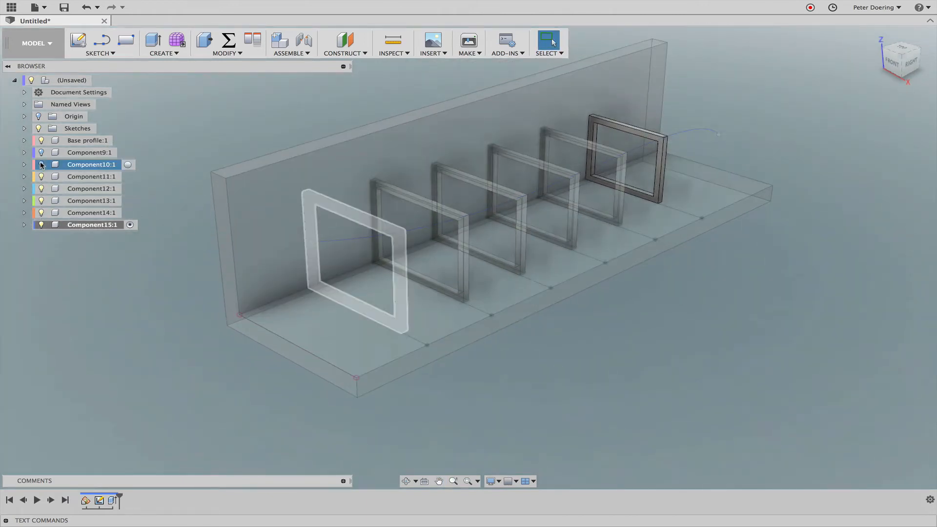
pyautogui.click(42, 152)
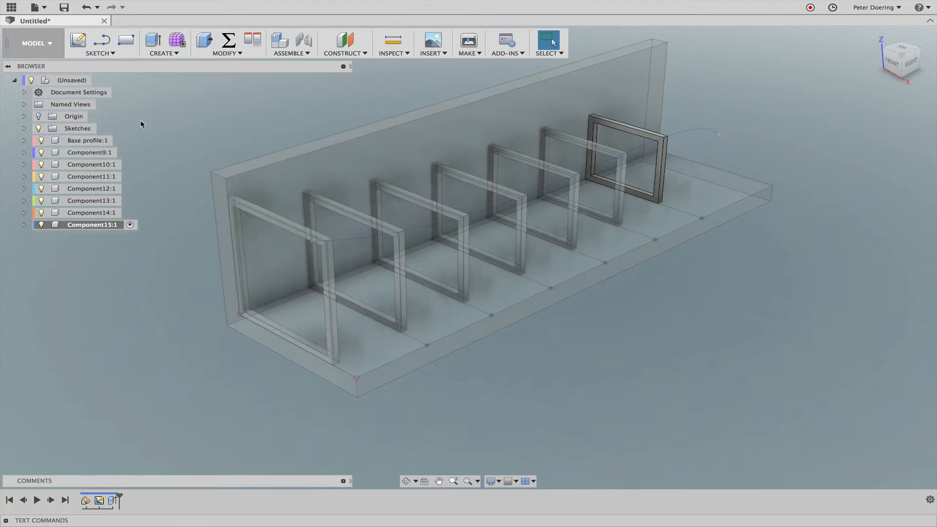
# Create a rigid group of all components in the top-level assembly
pyautogui.click(73, 80)
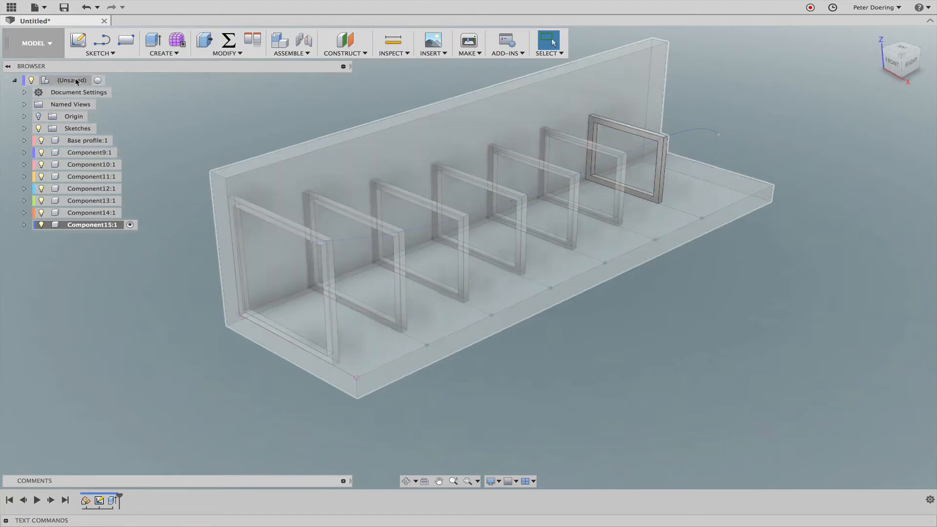
pyautogui.rightClick(76, 81)
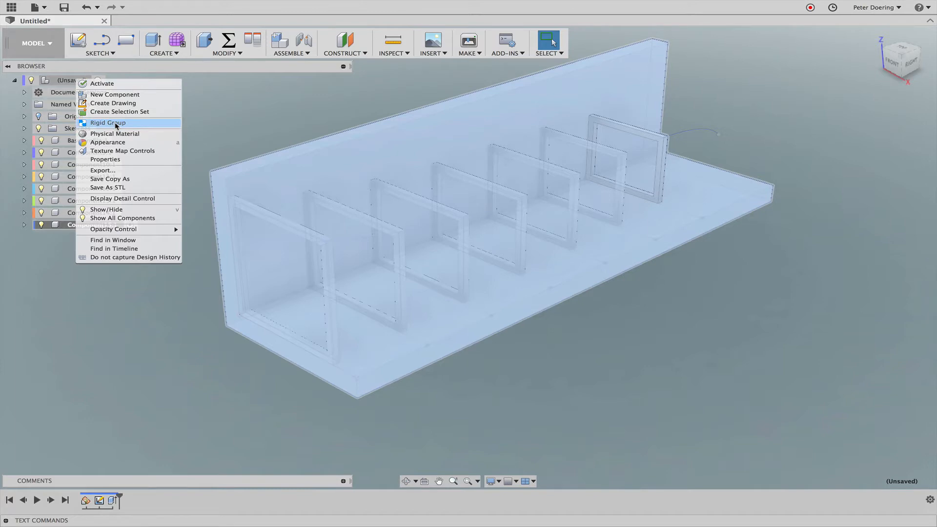
pyautogui.click(107, 123)
pyautogui.click(774, 235)
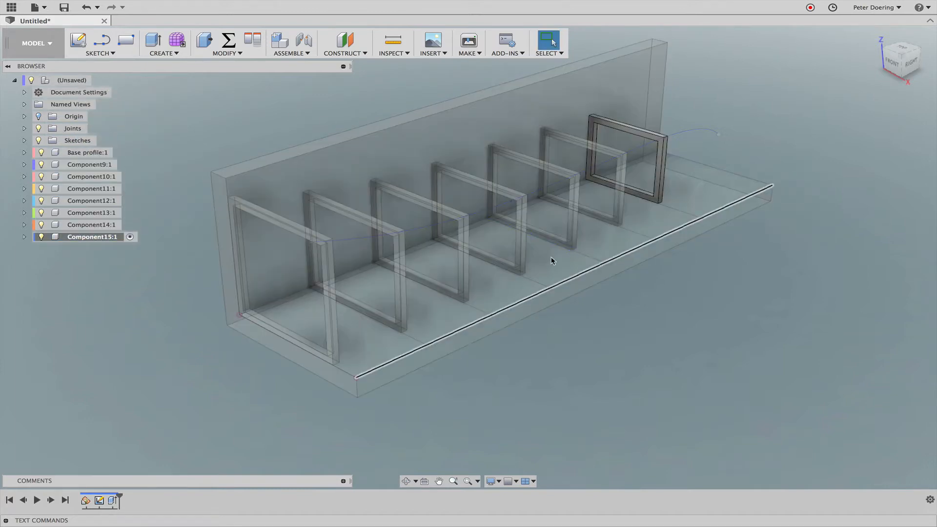
# Activate the top-level assembly as the component being edited
pyautogui.doubleClick(61, 81)
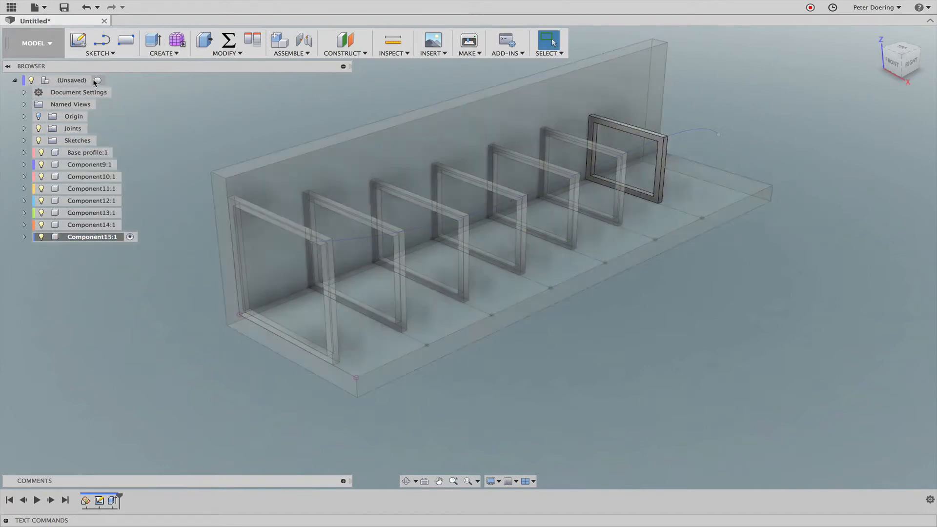
pyautogui.click(254, 146)
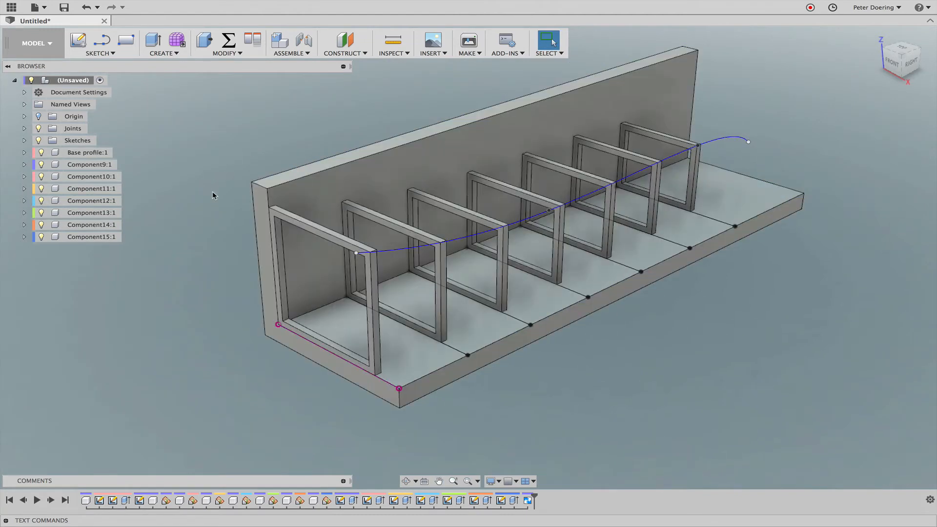
pyautogui.click(25, 153)
pyautogui.click(24, 153)
pyautogui.click(24, 153)
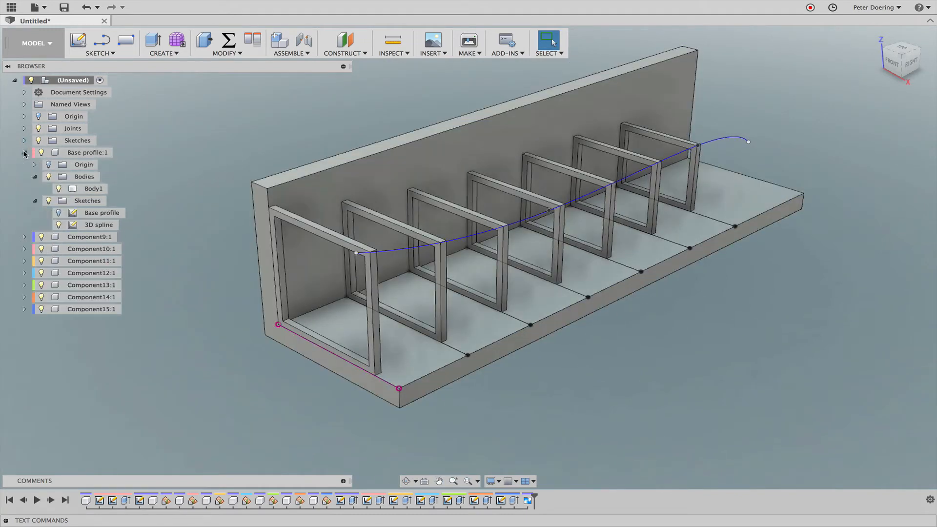
pyautogui.click(25, 153)
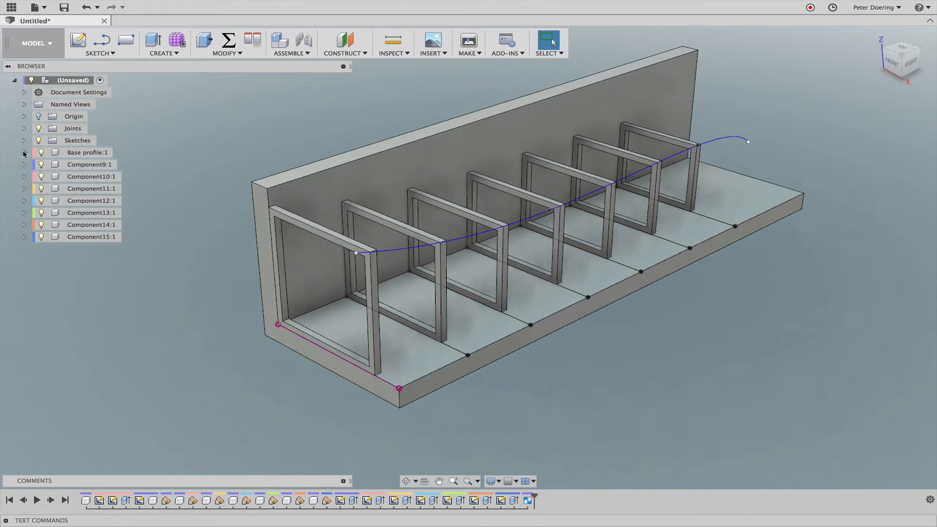
pyautogui.click(24, 153)
pyautogui.click(25, 152)
# Open the top-level assembly's base line sketch, Sketch5, for editing
pyautogui.click(24, 140)
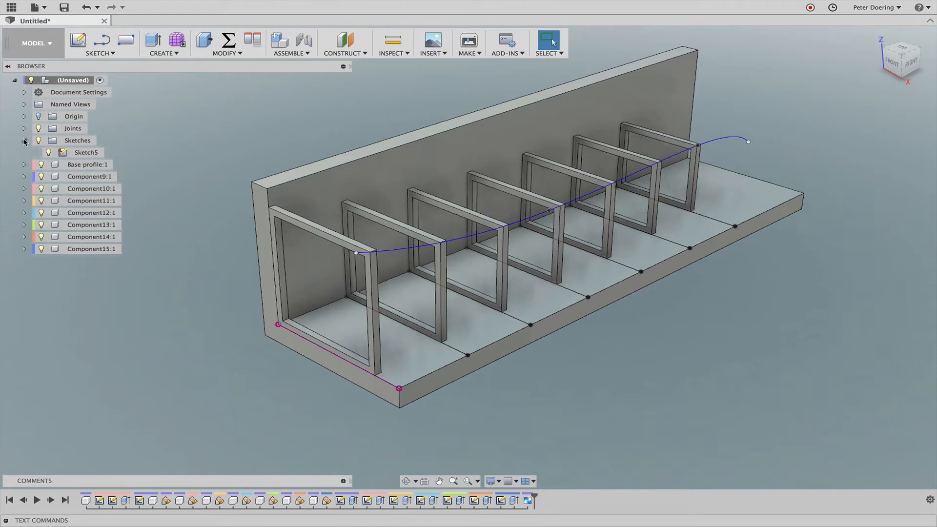
pyautogui.click(82, 153)
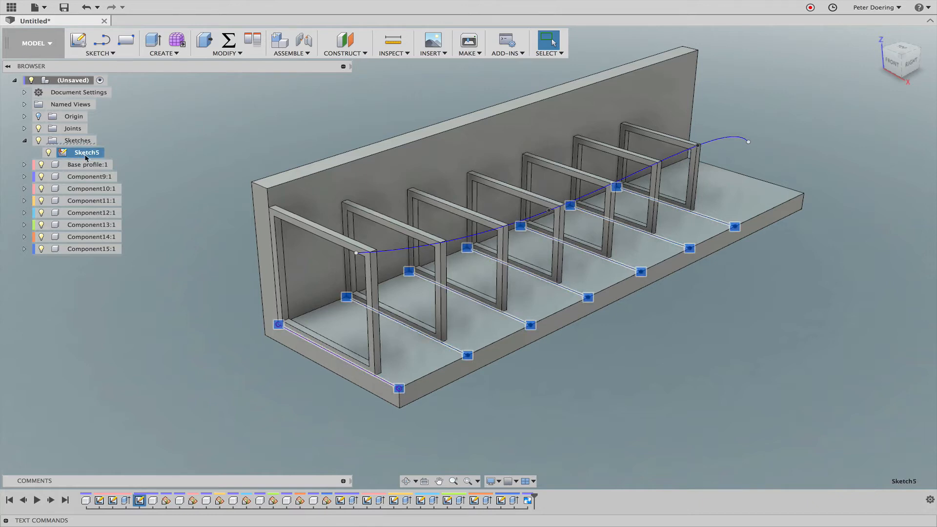
pyautogui.rightClick(86, 157)
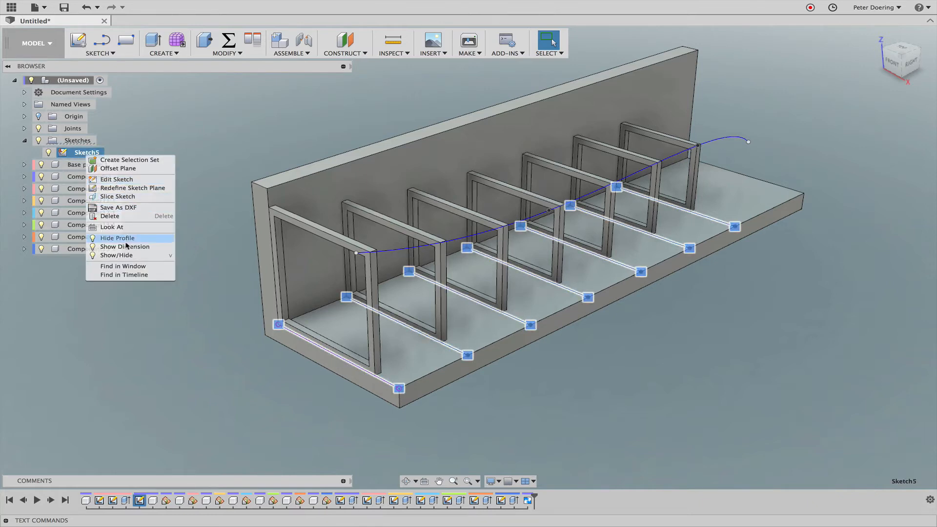
pyautogui.click(232, 291)
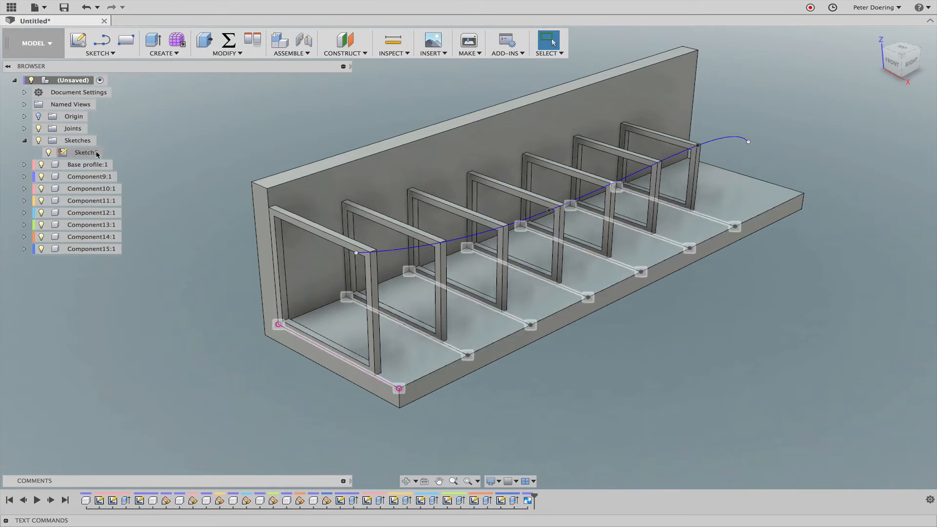
pyautogui.rightClick(90, 152)
pyautogui.click(132, 176)
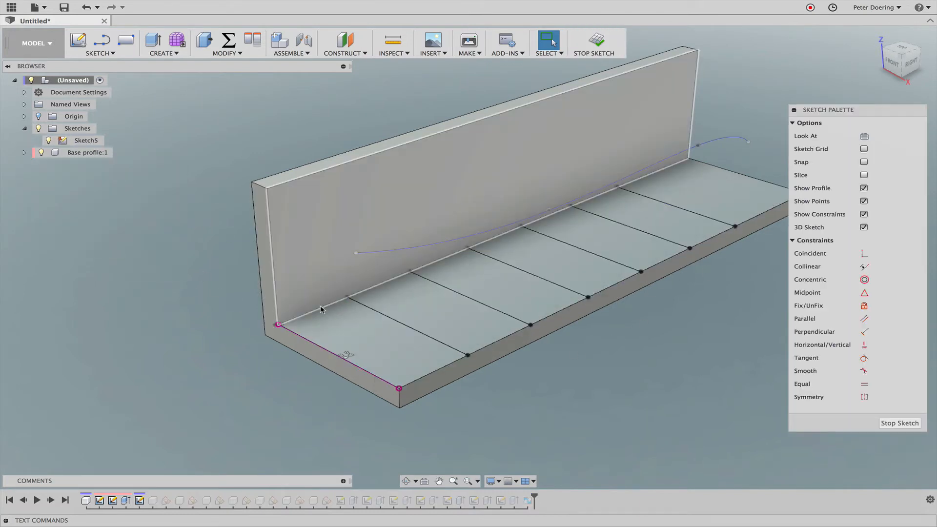
# Try to set the spacing of the seven-line rectangular pattern in Sketch5 to 40 mm
pyautogui.doubleClick(349, 355)
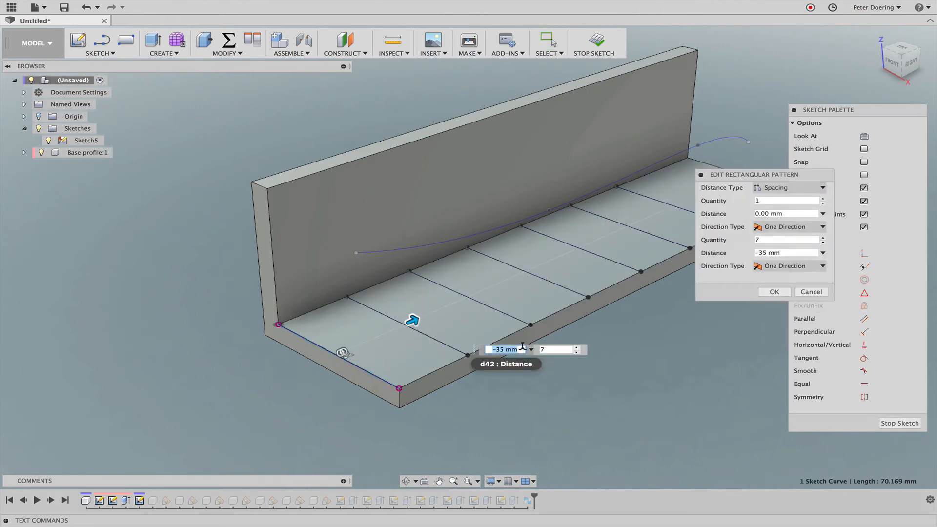
pyautogui.write('40')
pyautogui.press('Return')
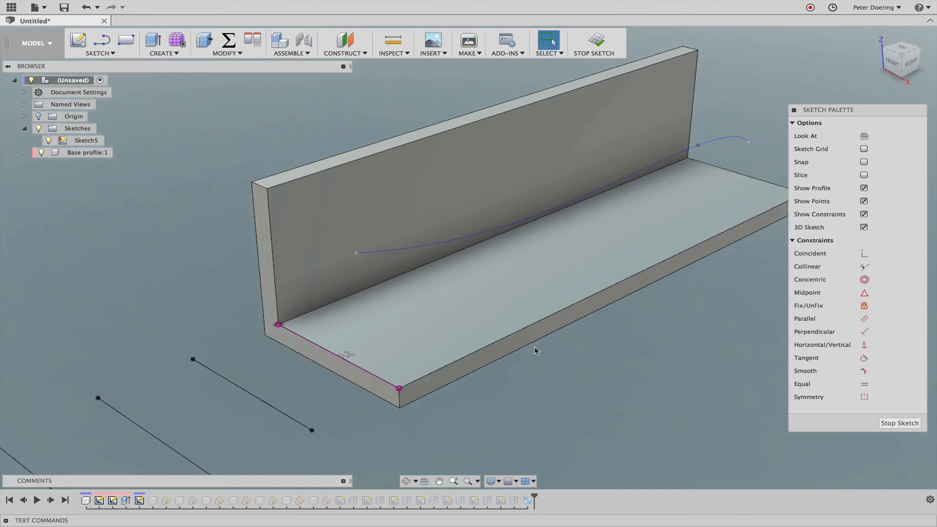
# Set the base line pattern's spacing to -40 mm and finish the sketch
pyautogui.doubleClick(350, 357)
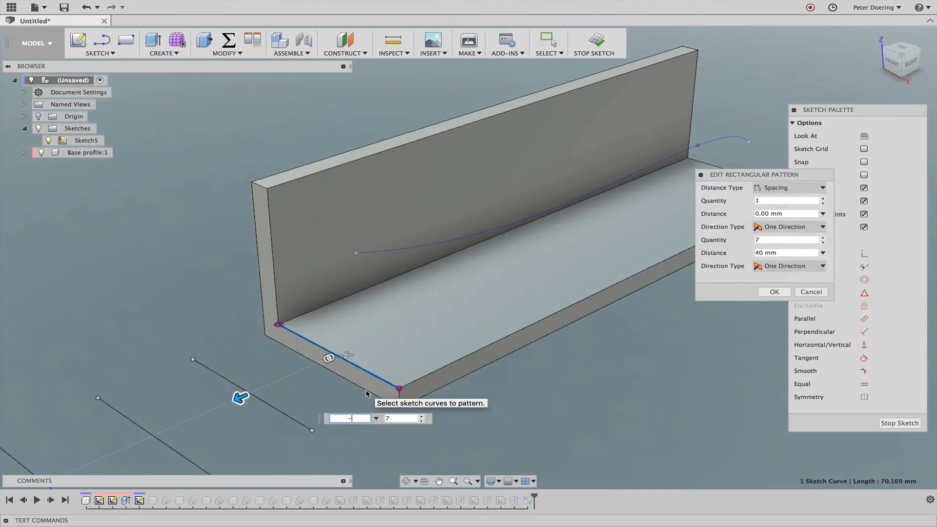
pyautogui.write('-40')
pyautogui.press('Return')
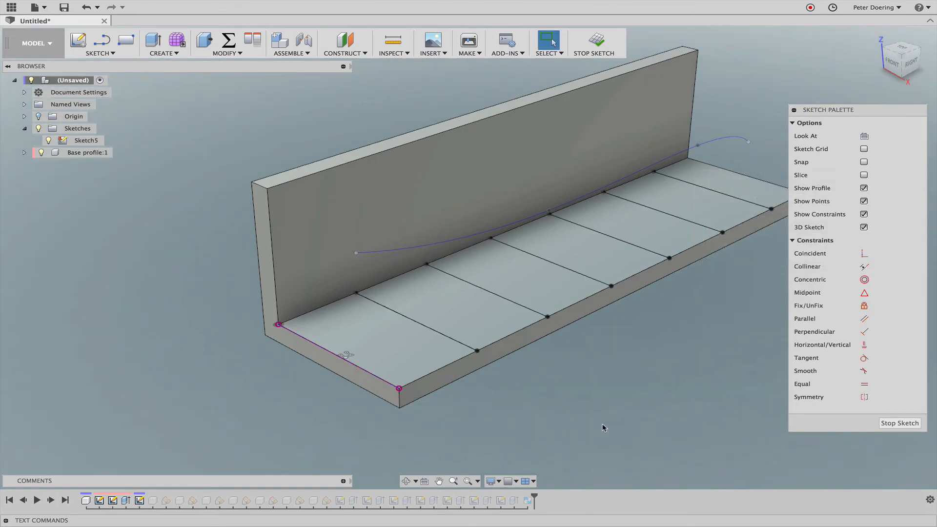
pyautogui.click(895, 426)
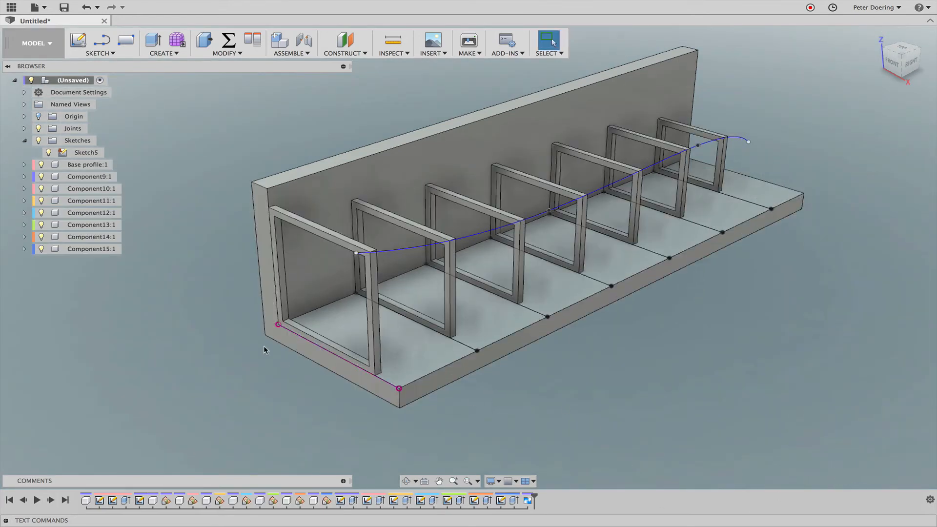
# Move the middle point of the 3D spline about 4.3 mm in X and about 6 mm in Z
pyautogui.moveTo(222, 302); pyautogui.dragTo(231, 292, button='middle')
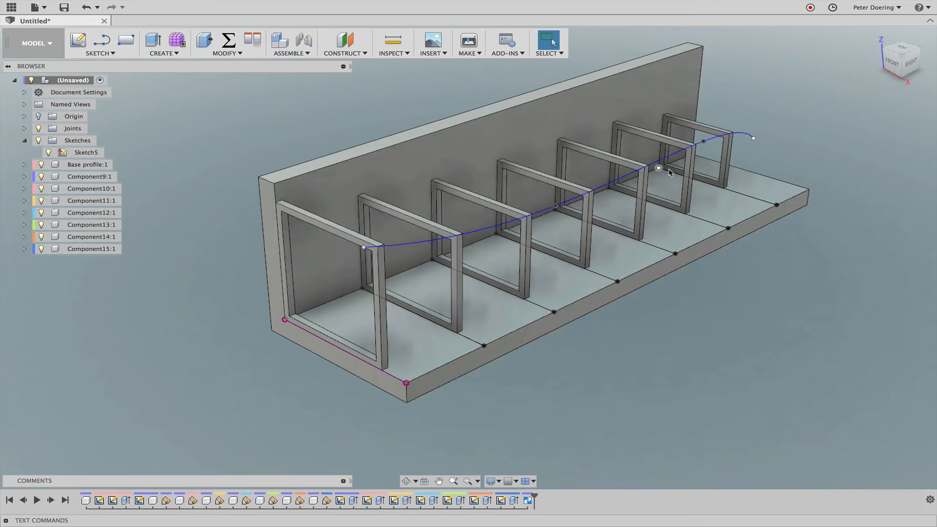
pyautogui.keyDown('shift'); pyautogui.moveTo(644, 333); pyautogui.dragTo(652, 328, button='middle'); pyautogui.keyUp('shift')
pyautogui.rightClick(734, 268)
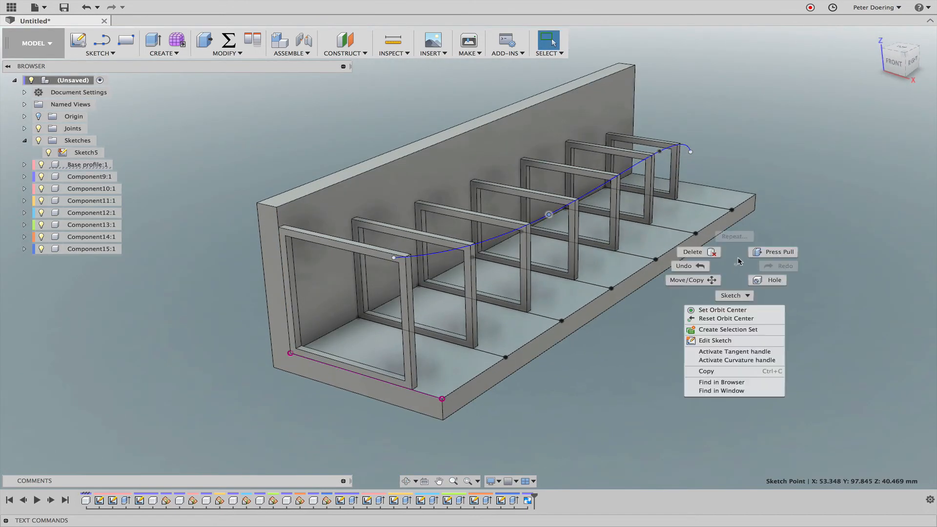
pyautogui.click(704, 281)
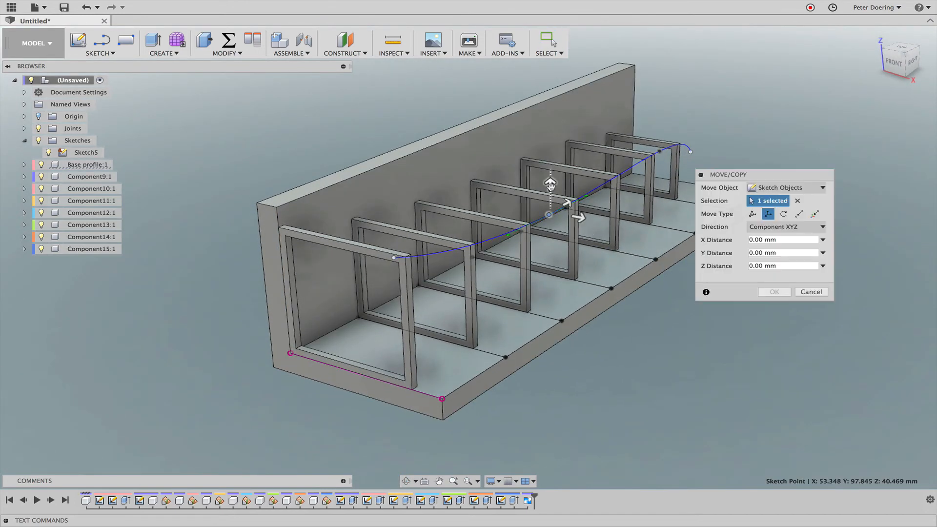
pyautogui.moveTo(557, 178); pyautogui.dragTo(558, 171)
pyautogui.moveTo(581, 204); pyautogui.dragTo(591, 207)
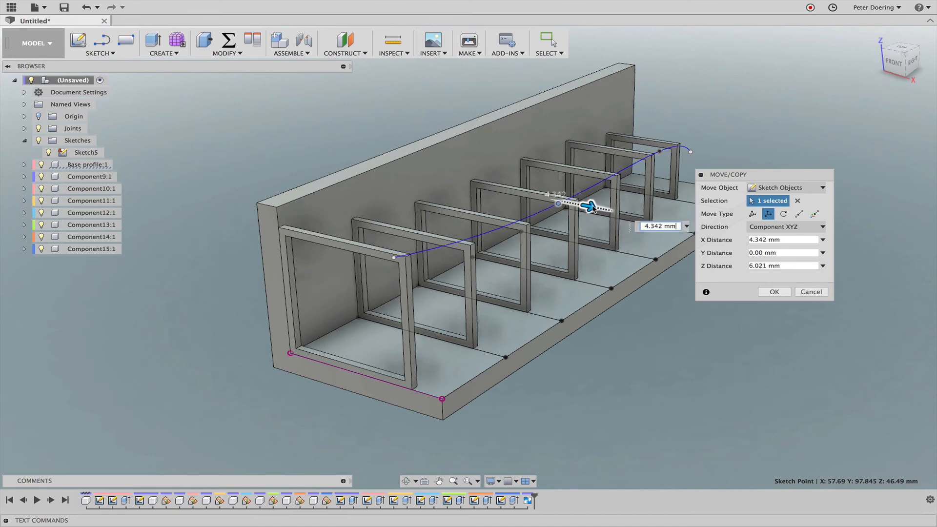
pyautogui.click(772, 292)
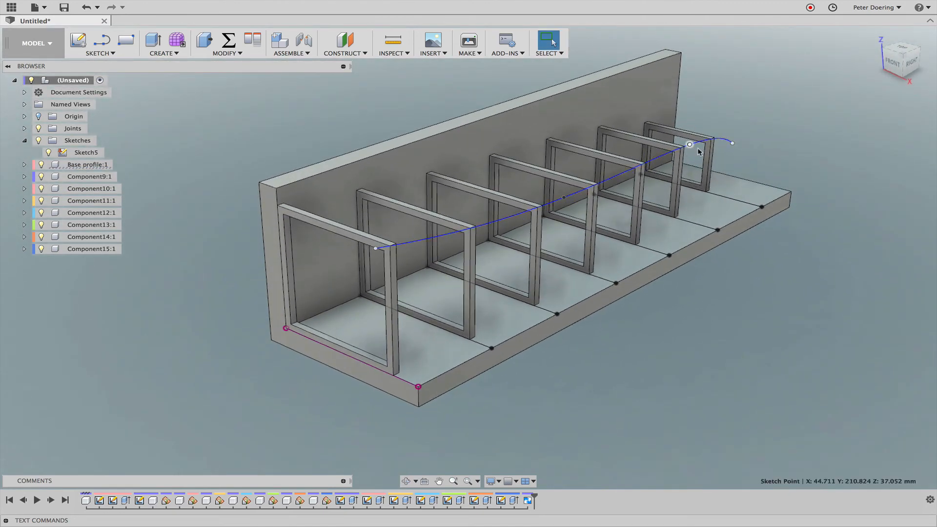
# Move the 3D spline point near the far end of the base about -7.9 mm in X and about -11.6 mm in Z
pyautogui.rightClick(771, 153)
pyautogui.click(779, 128)
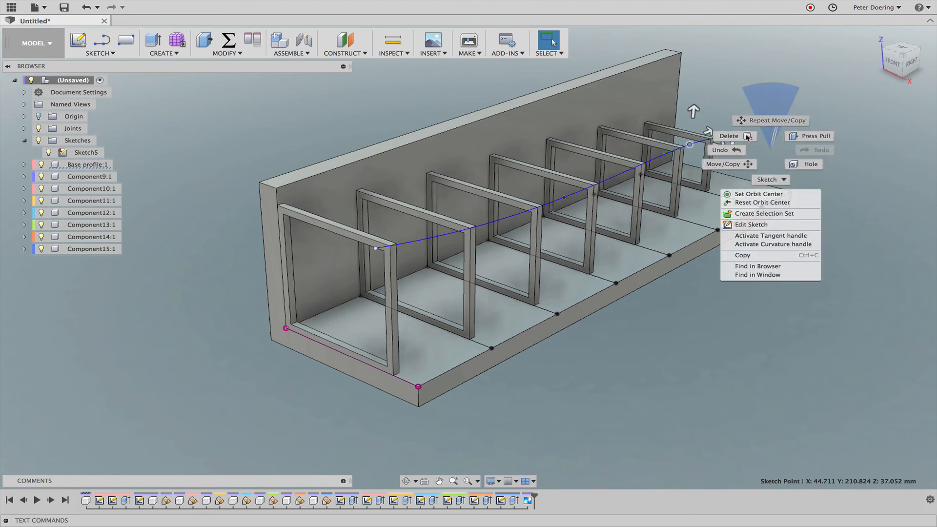
pyautogui.moveTo(693, 111); pyautogui.dragTo(694, 137)
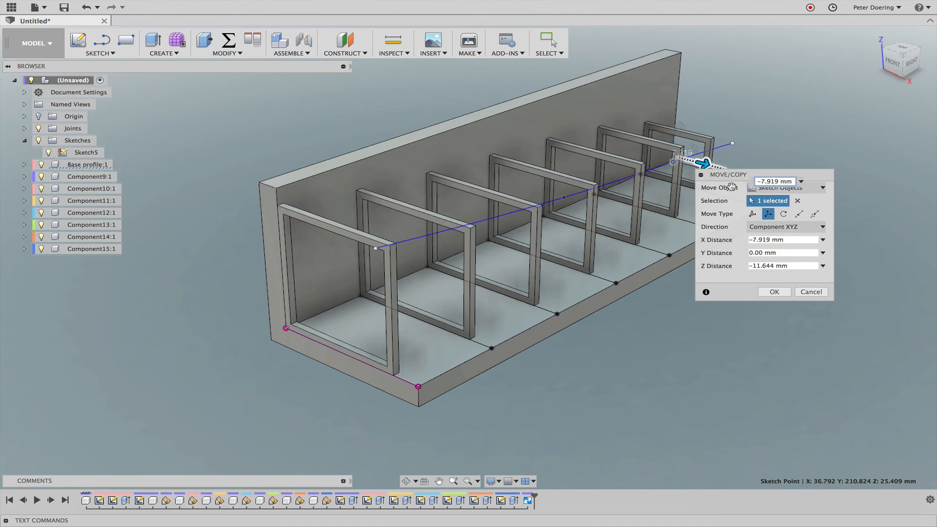
pyautogui.press('Return')
pyautogui.moveTo(710, 295)
pyautogui.keyDown('shift'); pyautogui.mouseDown(button='middle')
pyautogui.moveTo(655, 299)
pyautogui.moveTo(699, 301)
pyautogui.moveTo(686, 290)
pyautogui.moveTo(753, 280)
pyautogui.moveTo(692, 283)
pyautogui.moveTo(722, 287)
pyautogui.mouseUp(button='middle'); pyautogui.keyUp('shift')
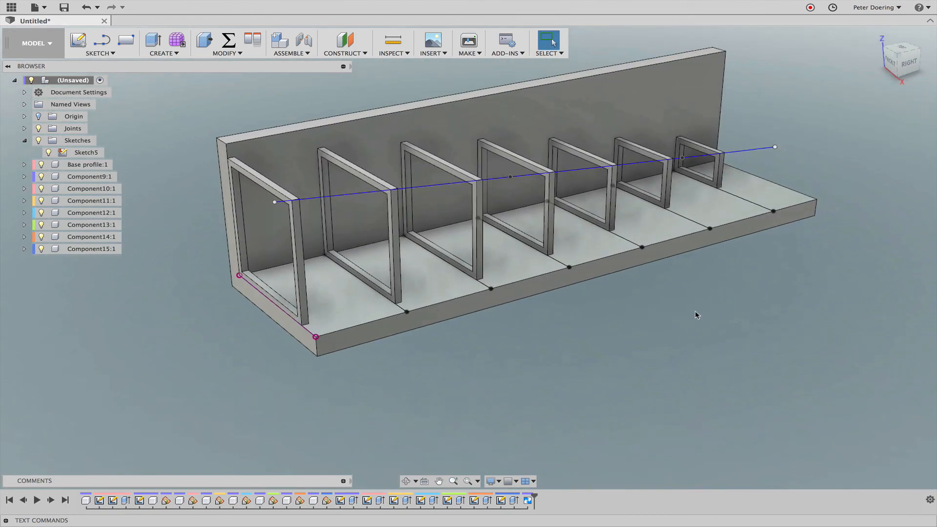
pyautogui.moveTo(673, 310); pyautogui.dragTo(668, 338, button='middle')
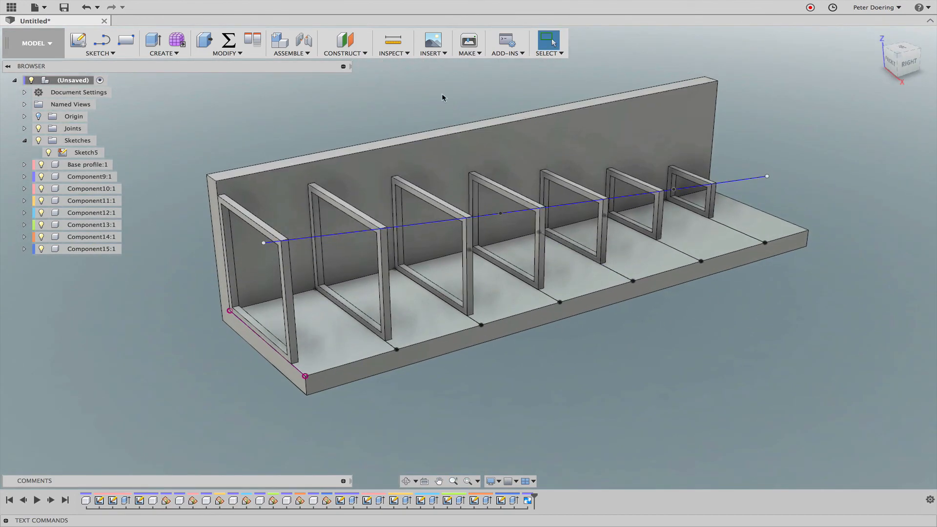